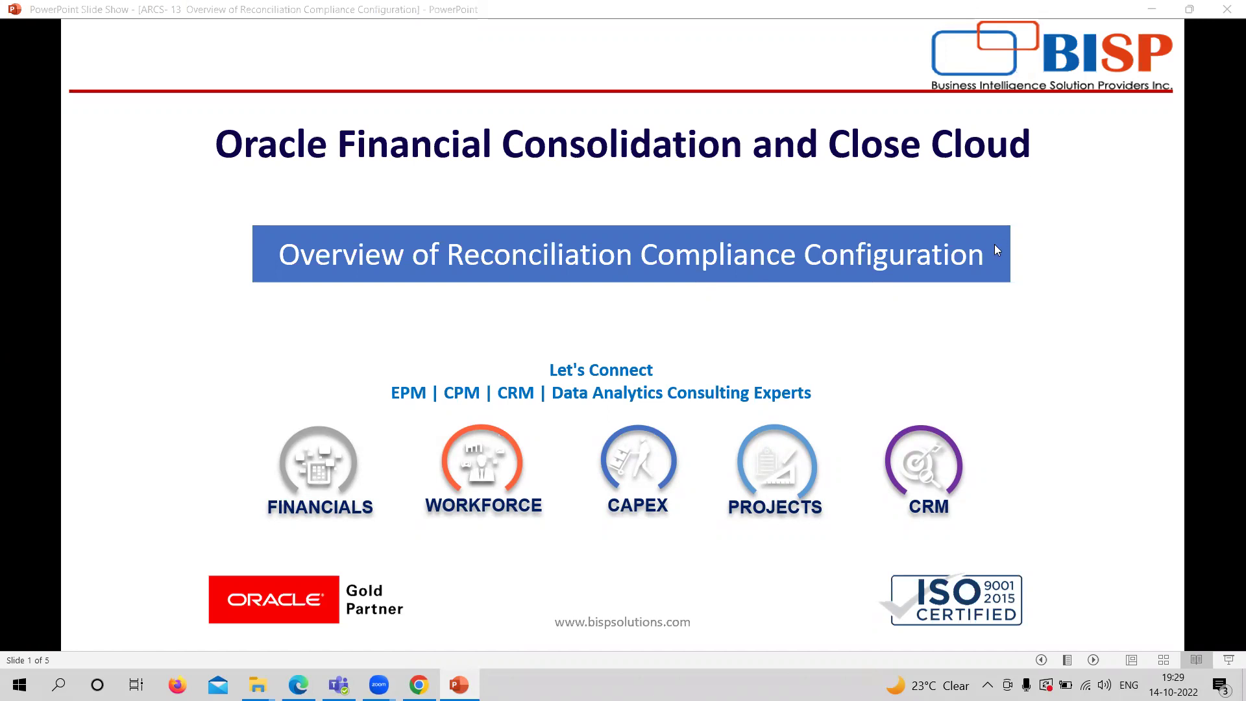
pyautogui.click(997, 339)
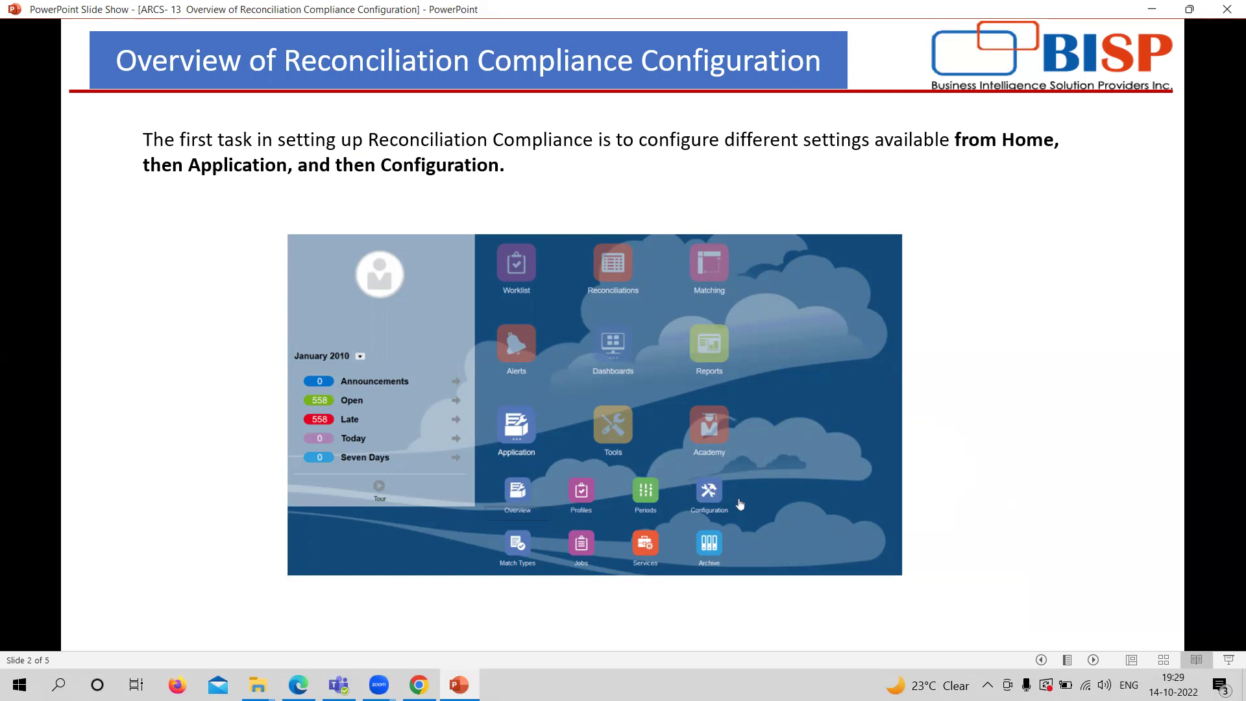
pyautogui.click(740, 504)
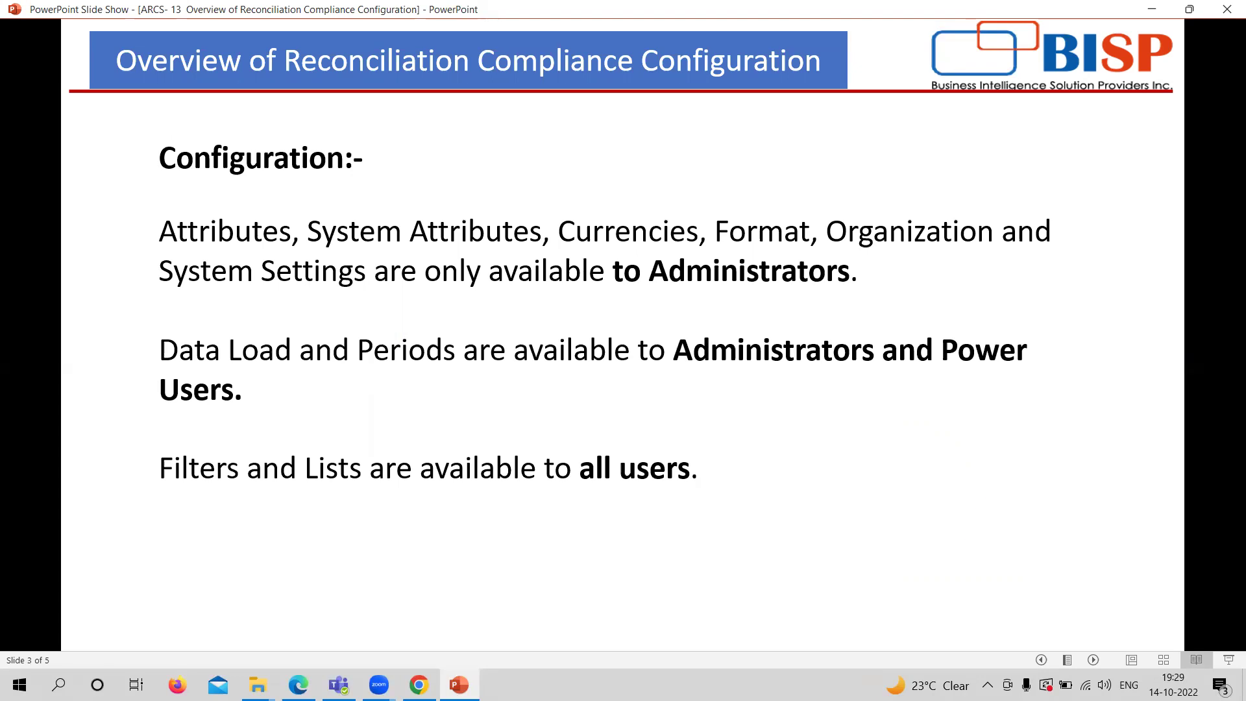
pyautogui.press('Right')
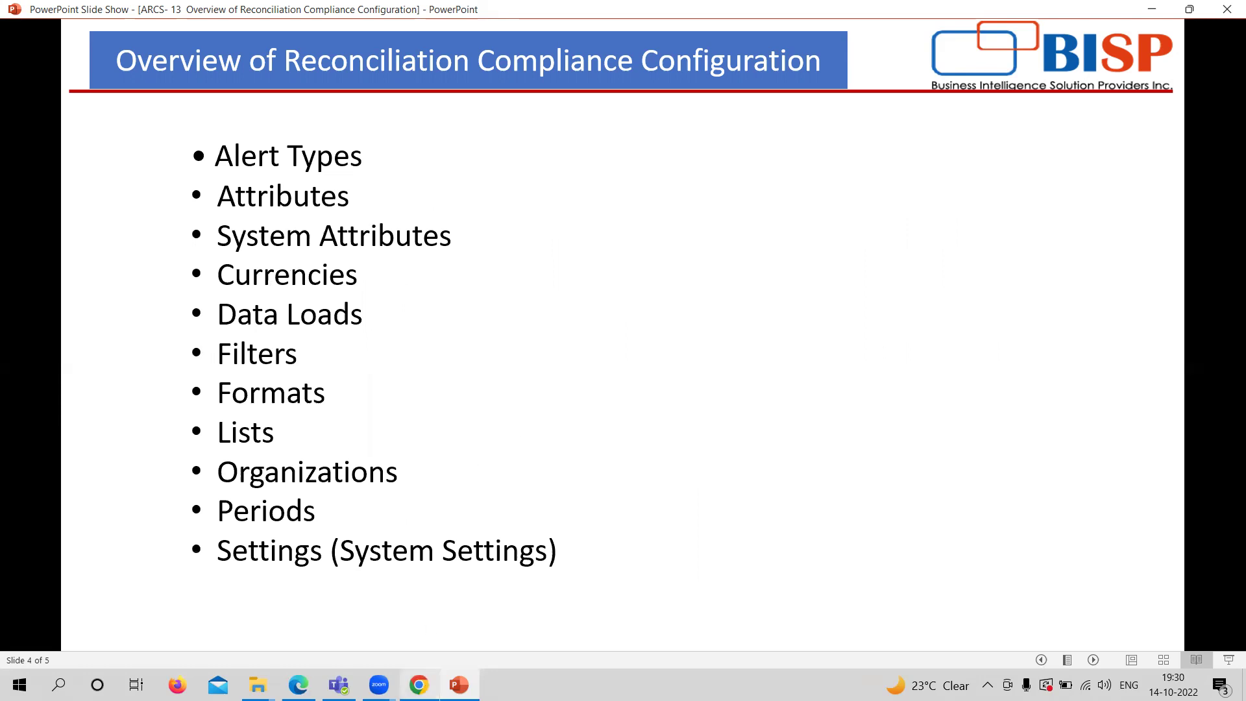
# - Switch to Chrome and view the Alert Types list in the Application's Configuration area of EPM Cloud Account Reconciliation
pyautogui.click(419, 685)
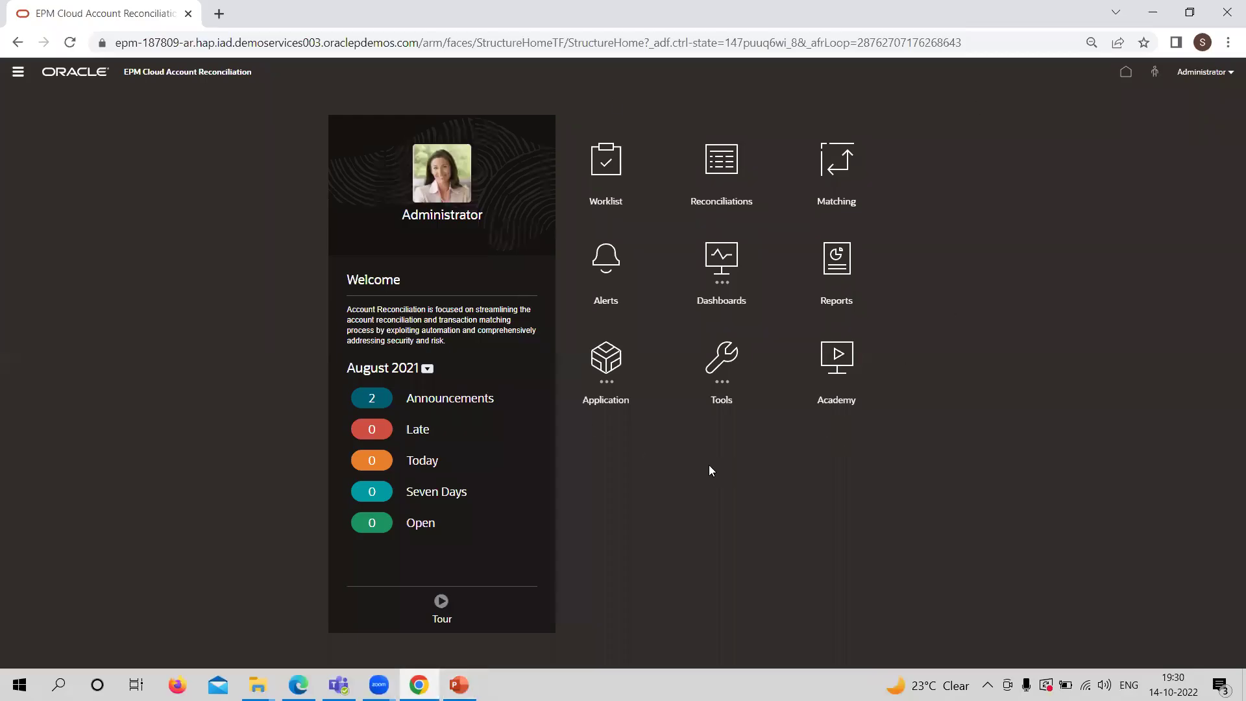
pyautogui.click(606, 360)
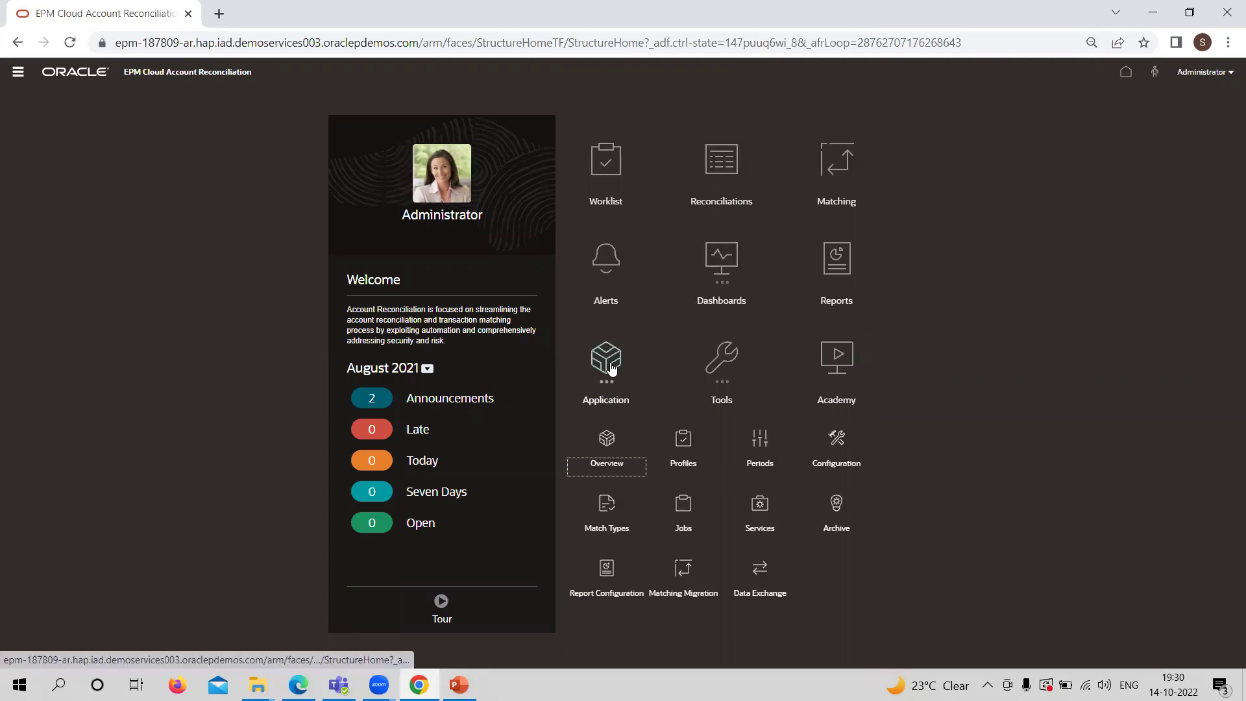
pyautogui.click(836, 448)
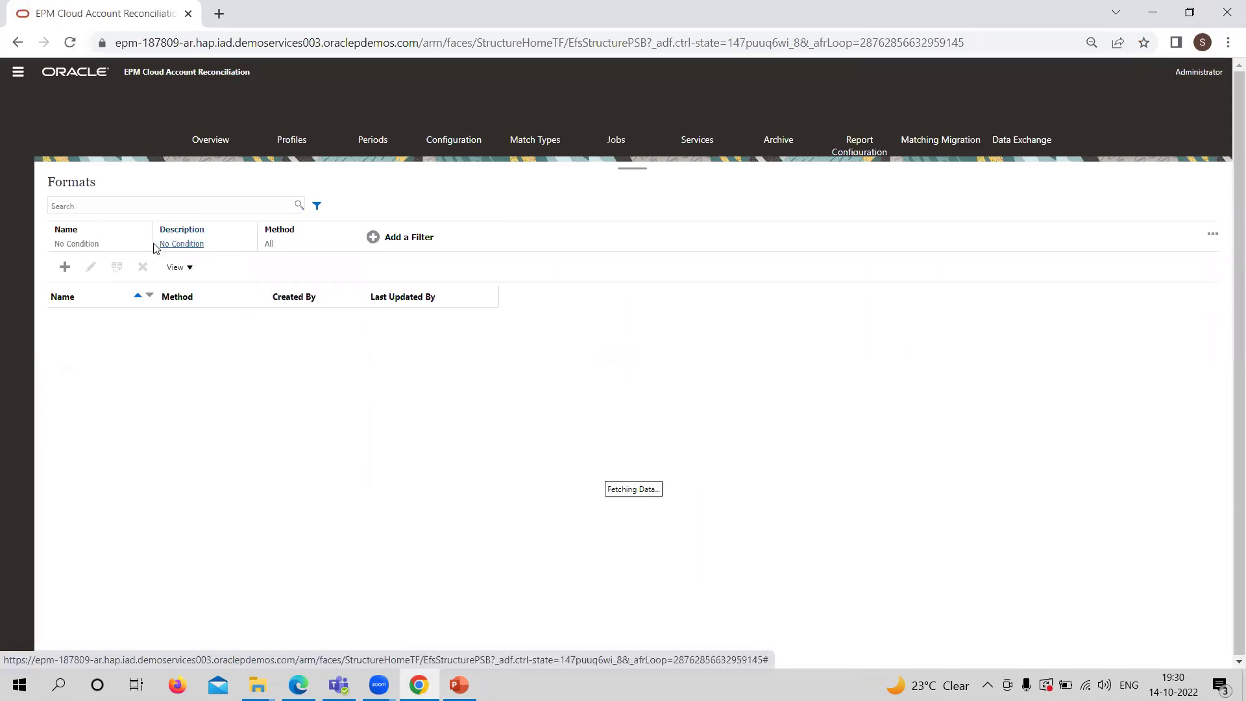
pyautogui.click(20, 175)
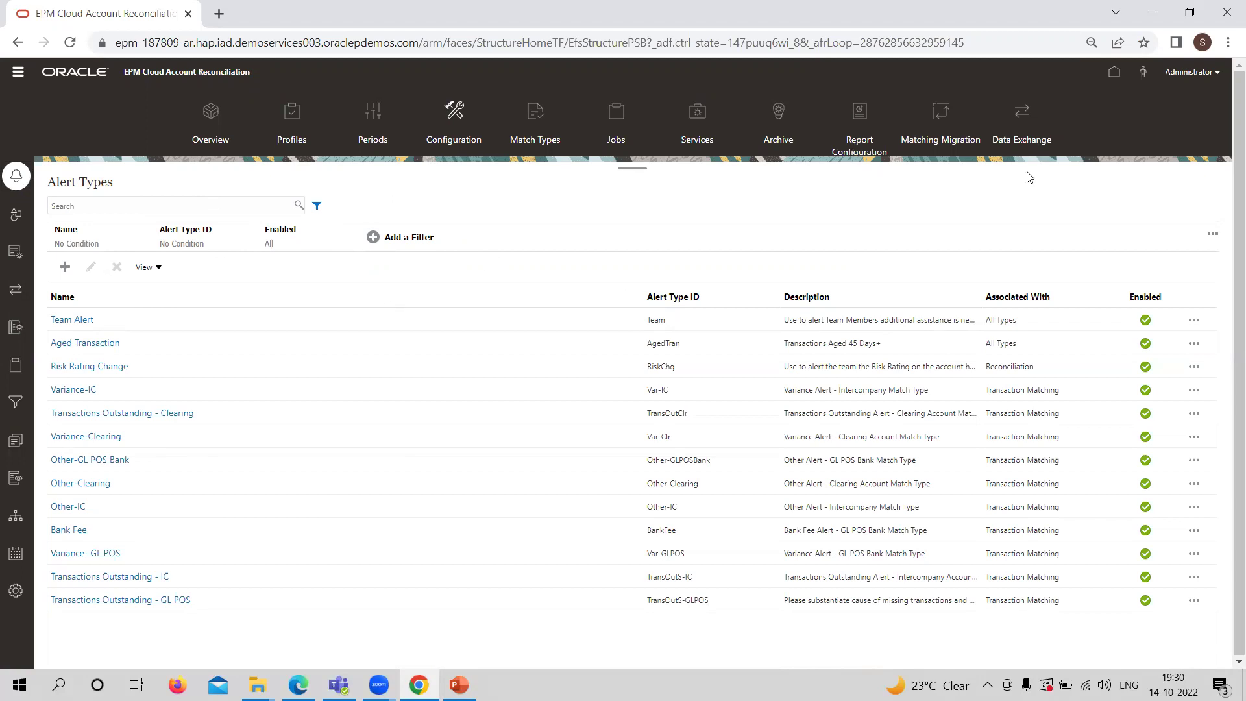
# - Return to the home page and reopen the Application's Configuration area
pyautogui.click(1115, 73)
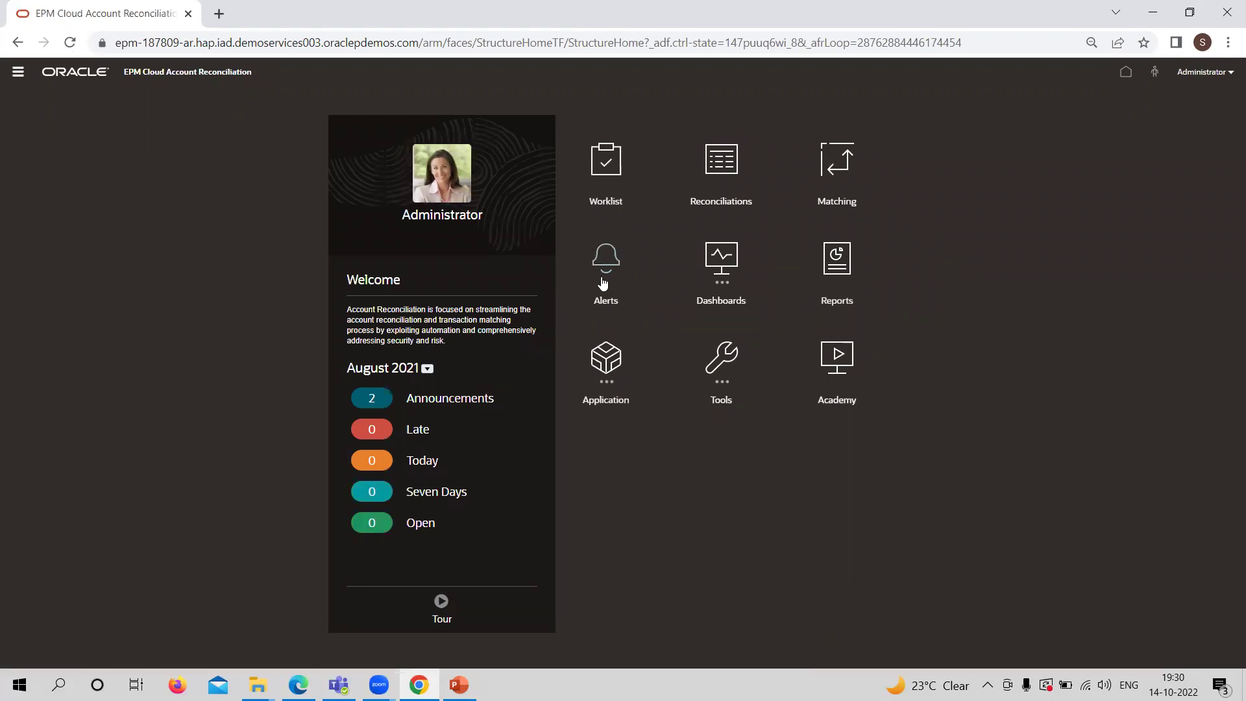
pyautogui.click(603, 372)
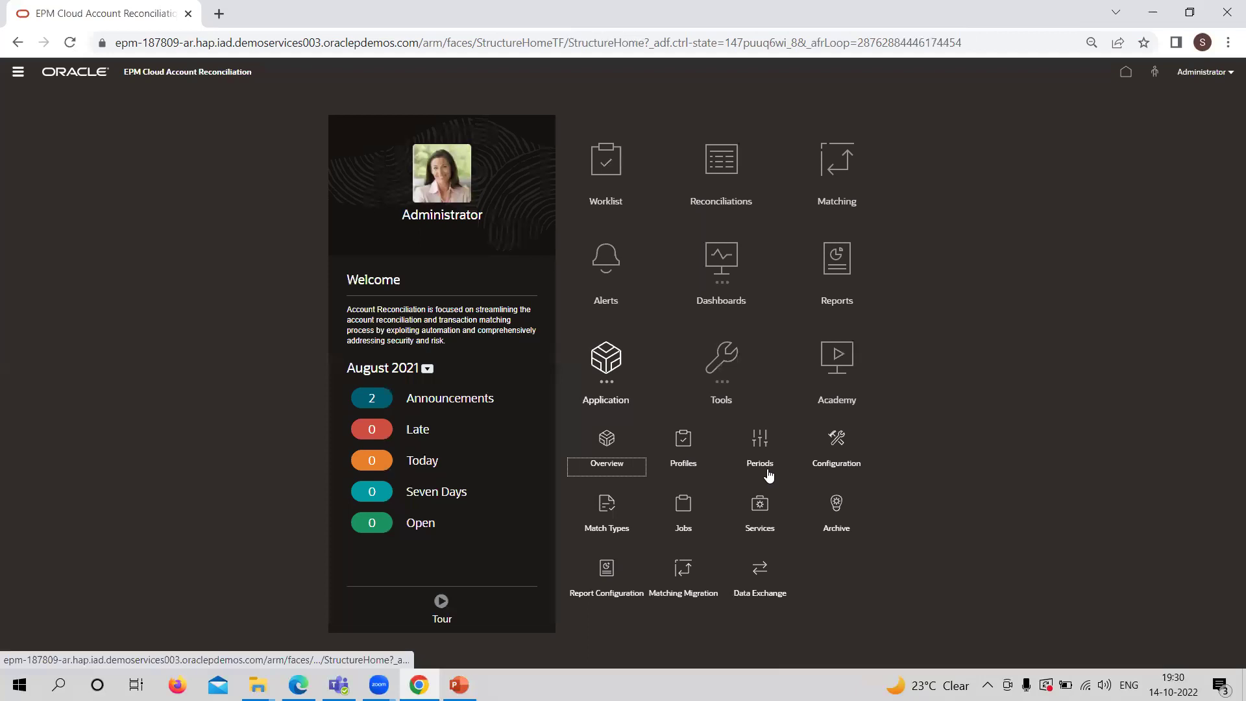
pyautogui.click(826, 453)
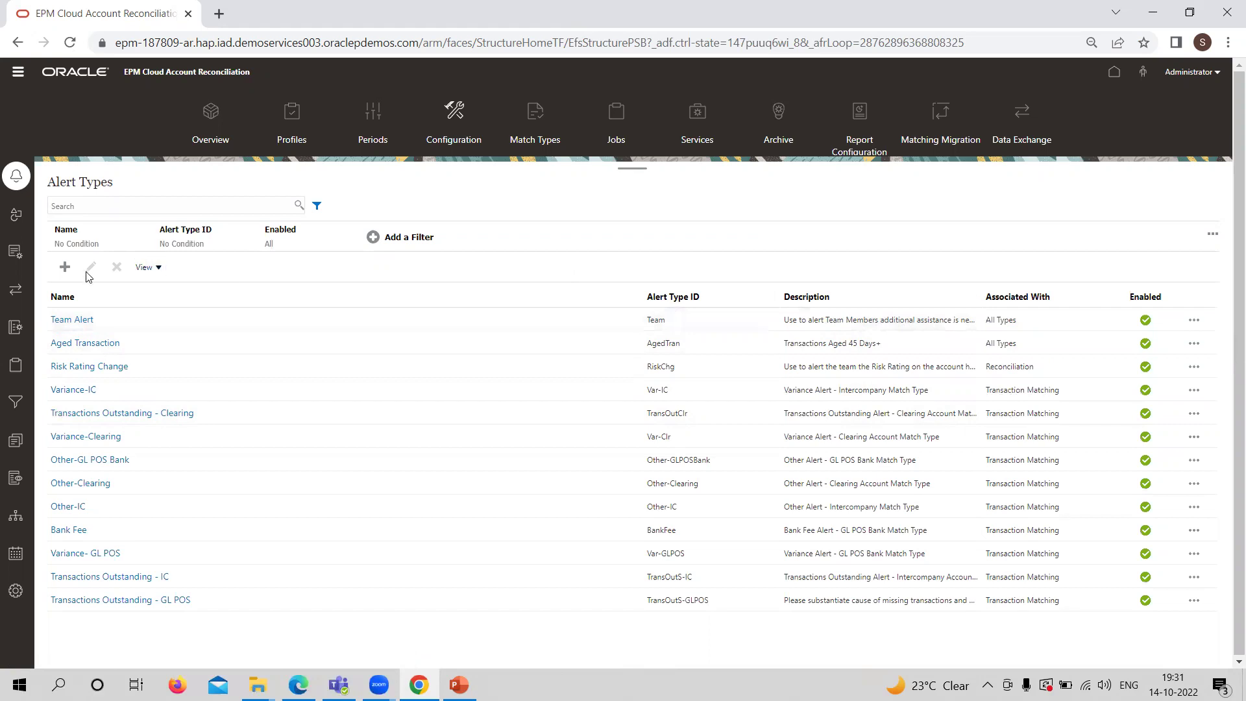
# - Start a new alert type named RISK RATING CHANGES and discard it without saving
pyautogui.click(65, 267)
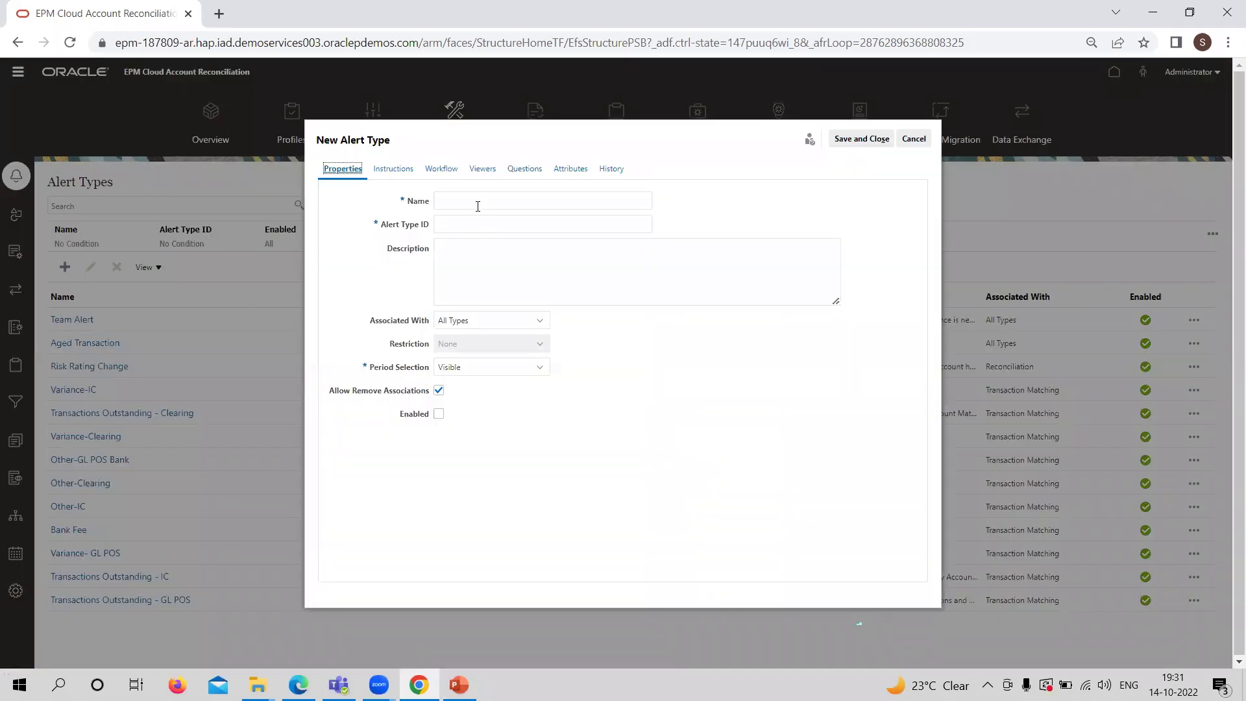
pyautogui.click(475, 199)
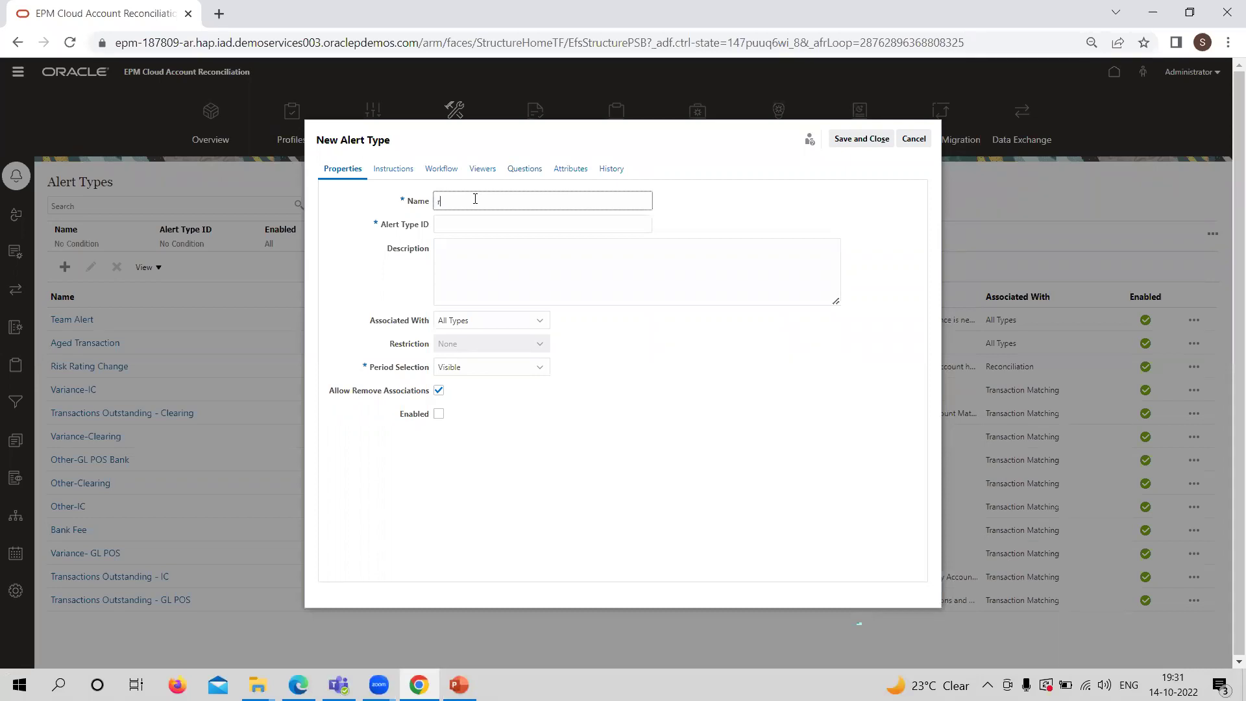
pyautogui.write('sd')
pyautogui.press('BackSpace')
pyautogui.press('BackSpace')
pyautogui.press('BackSpace')
pyautogui.write('RISK RATING CHANGES')
pyautogui.click(523, 227)
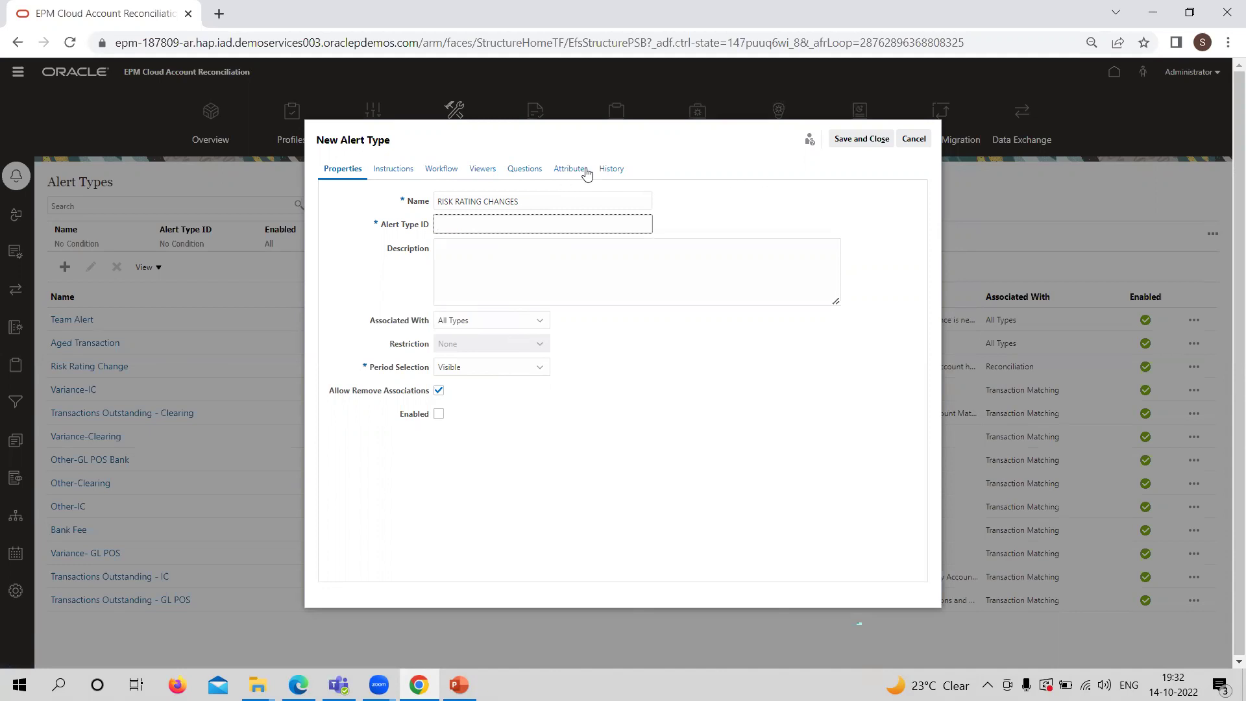
pyautogui.click(917, 140)
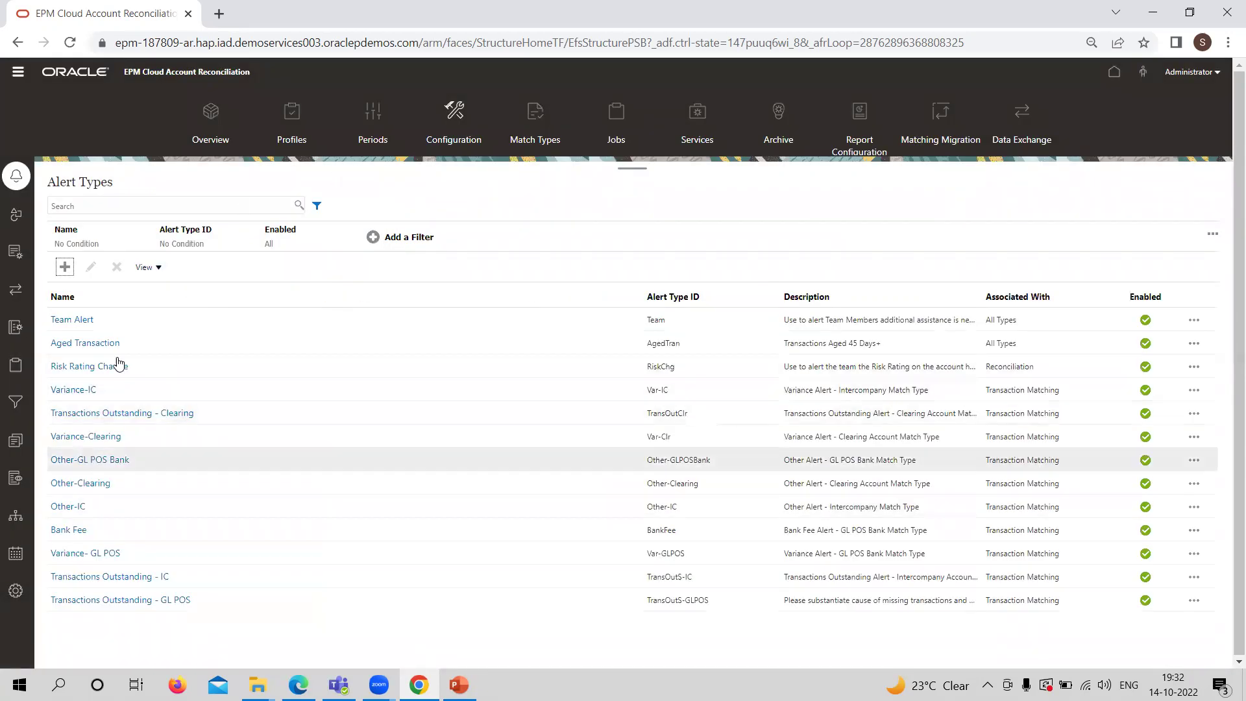
# - View the Attributes list and examine the type options offered for a new custom attribute, closing it without creating one
pyautogui.click(14, 217)
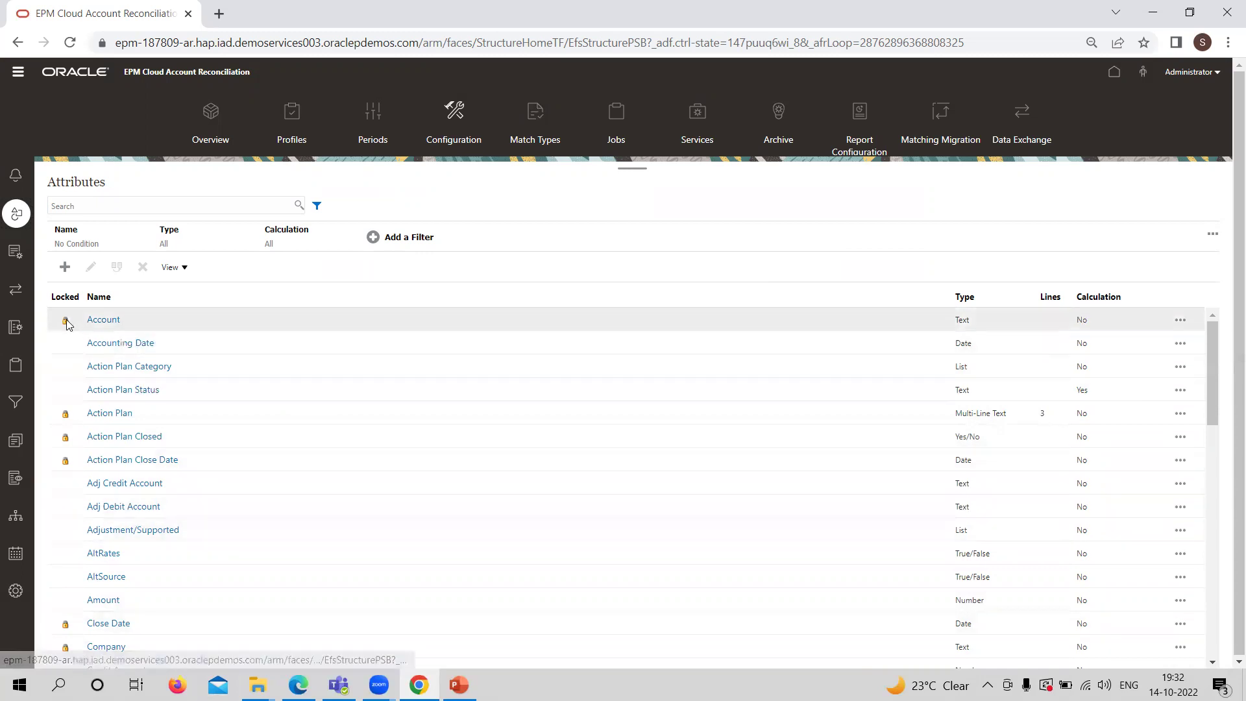
pyautogui.click(65, 267)
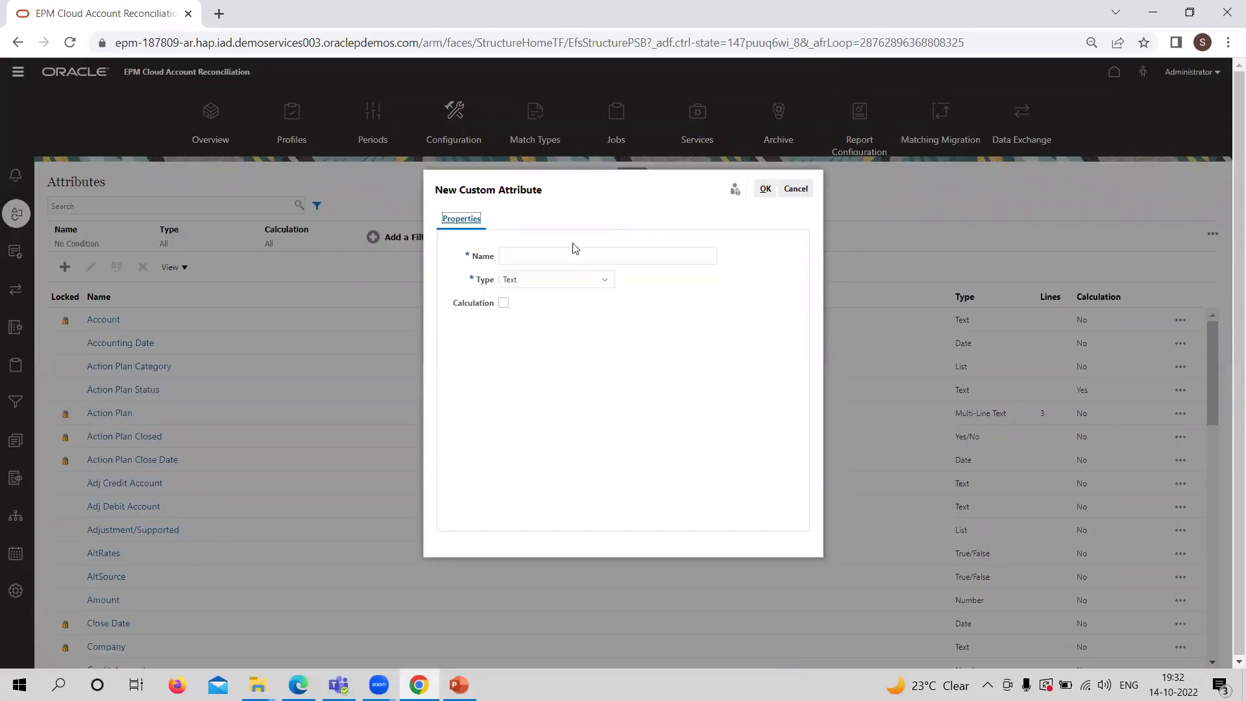
pyautogui.click(599, 287)
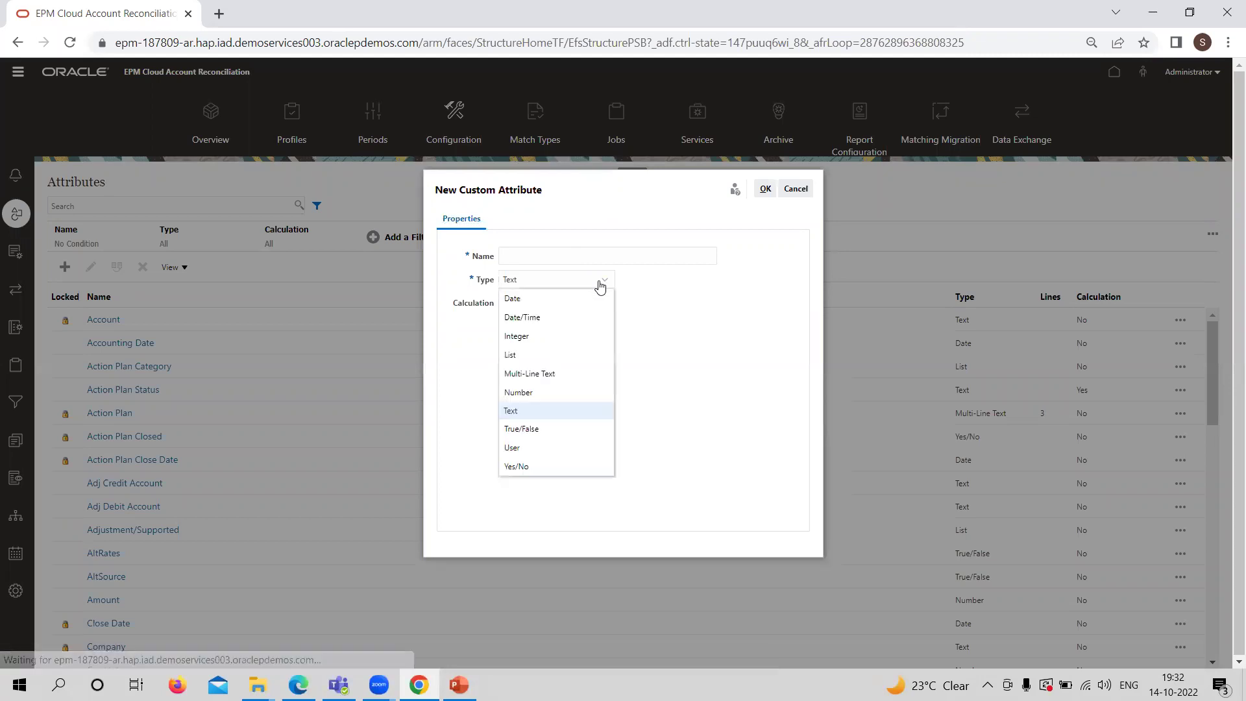
pyautogui.click(665, 365)
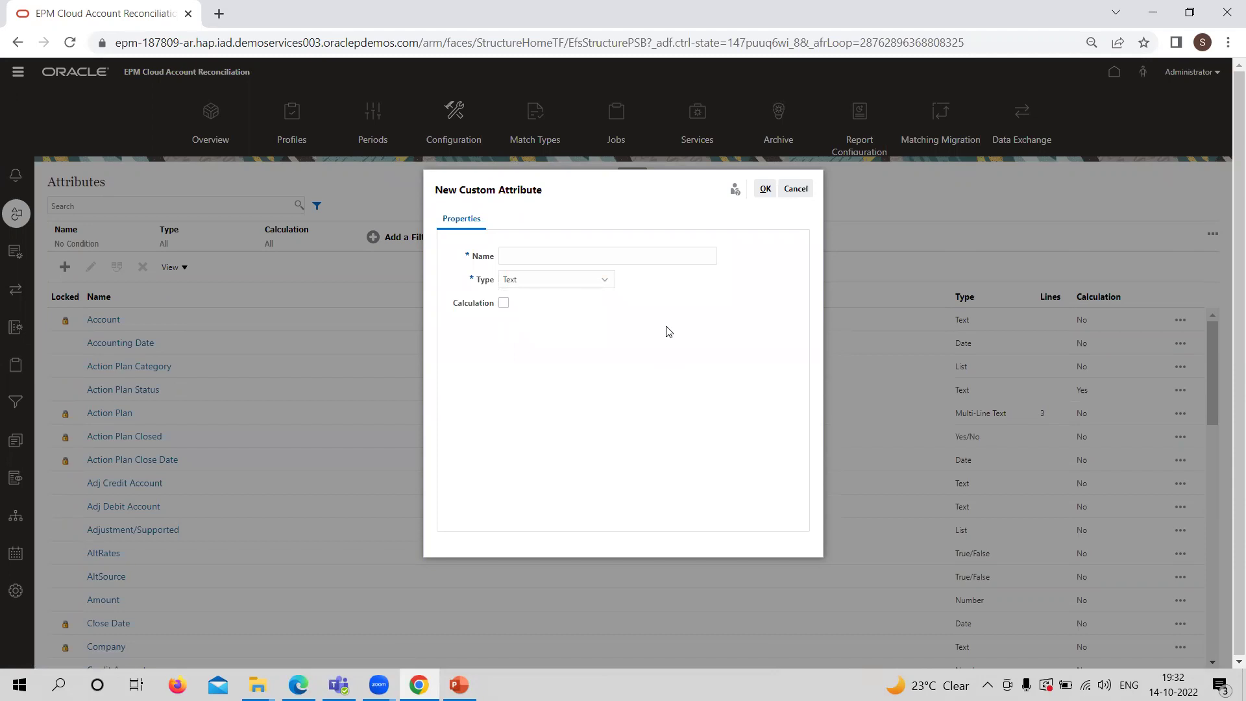
pyautogui.click(795, 189)
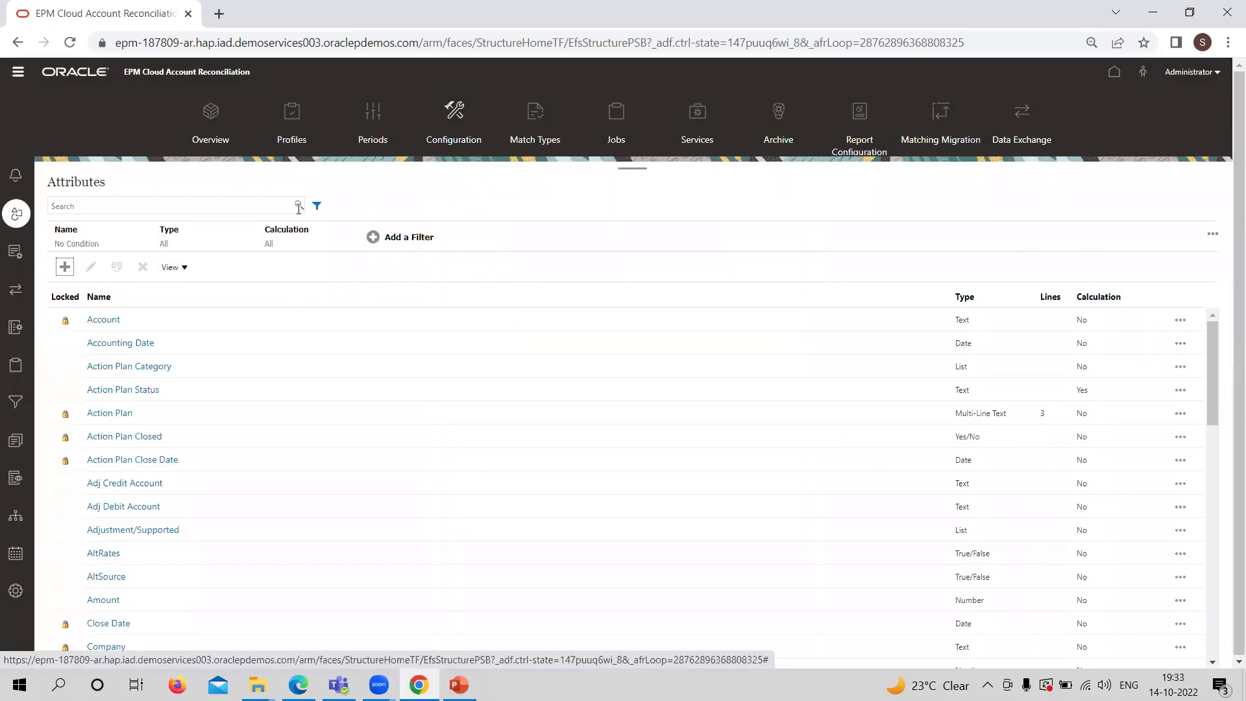
# - View the profile segments in the system attributes and the Currency Rates page
pyautogui.click(16, 251)
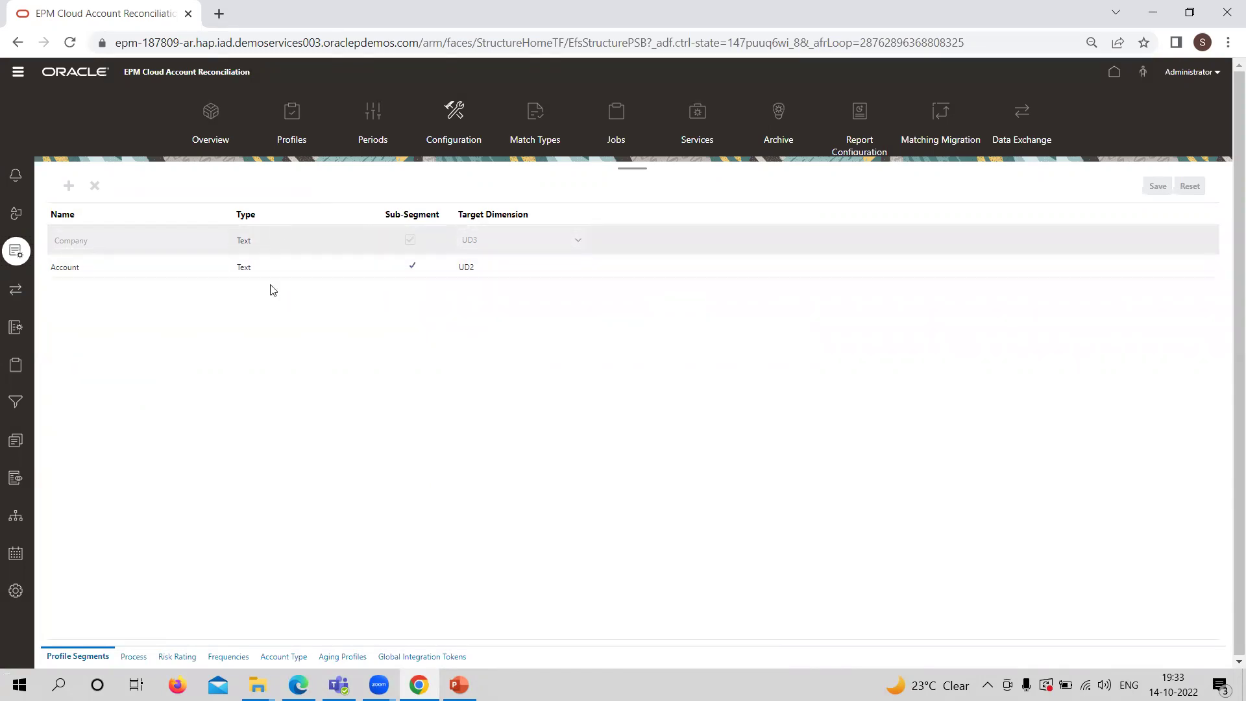
pyautogui.click(16, 292)
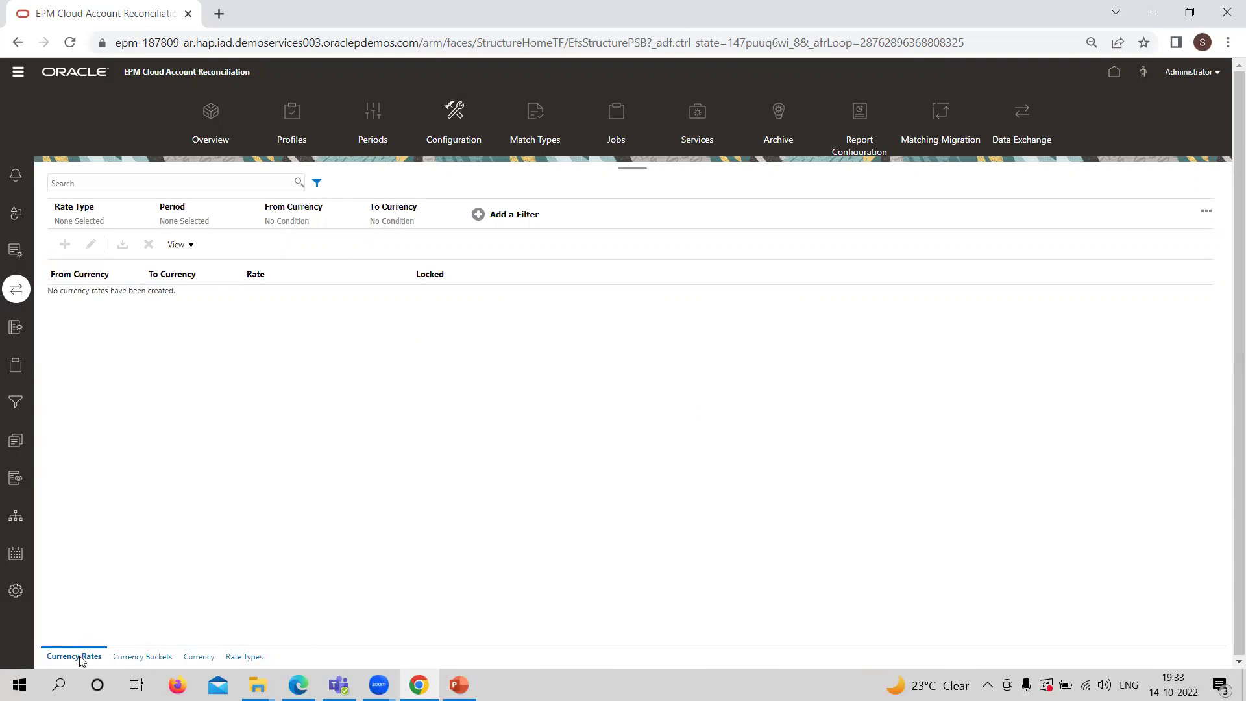
# - View the currency buckets and examine the default currency options for the Entered bucket without choosing another
pyautogui.click(150, 659)
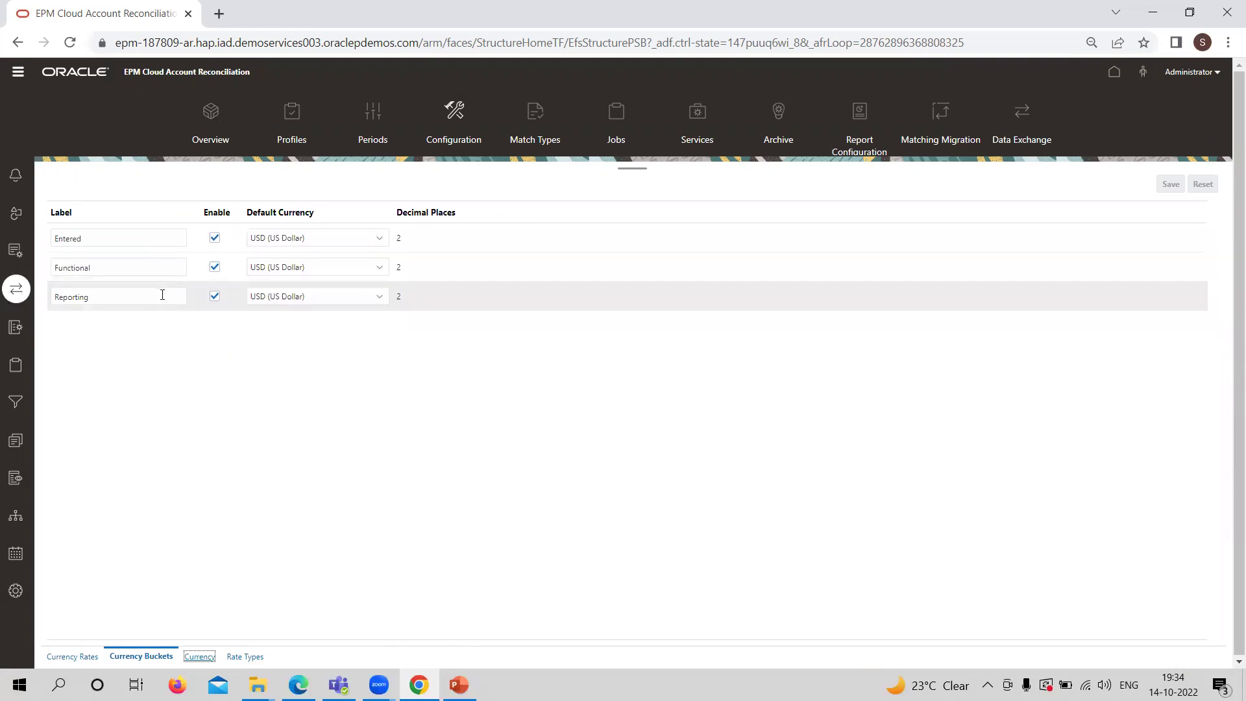
pyautogui.click(367, 240)
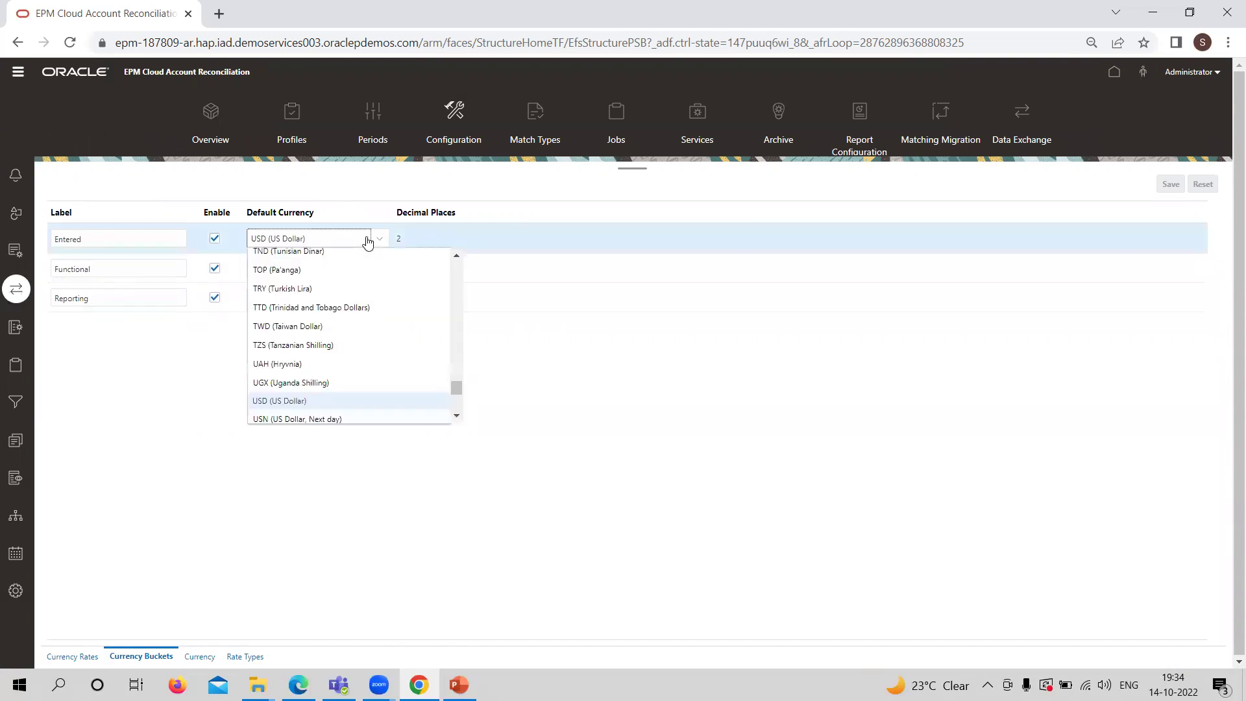
pyautogui.click(458, 255)
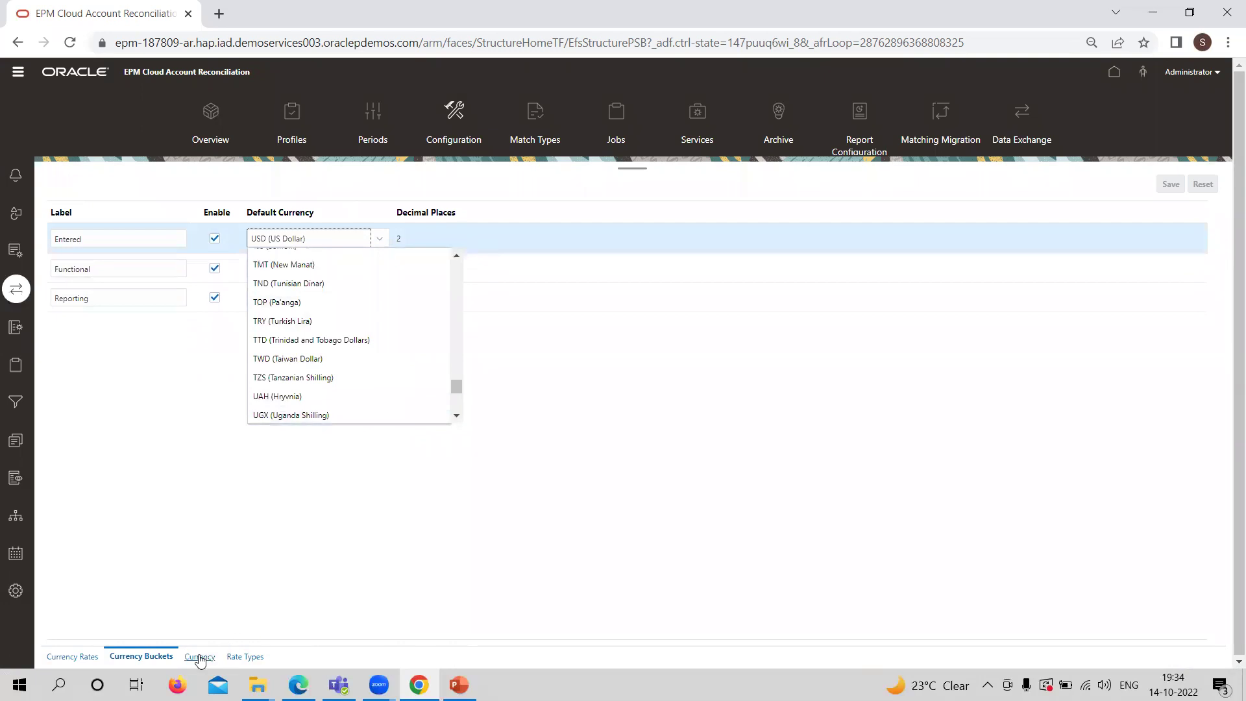
pyautogui.click(273, 576)
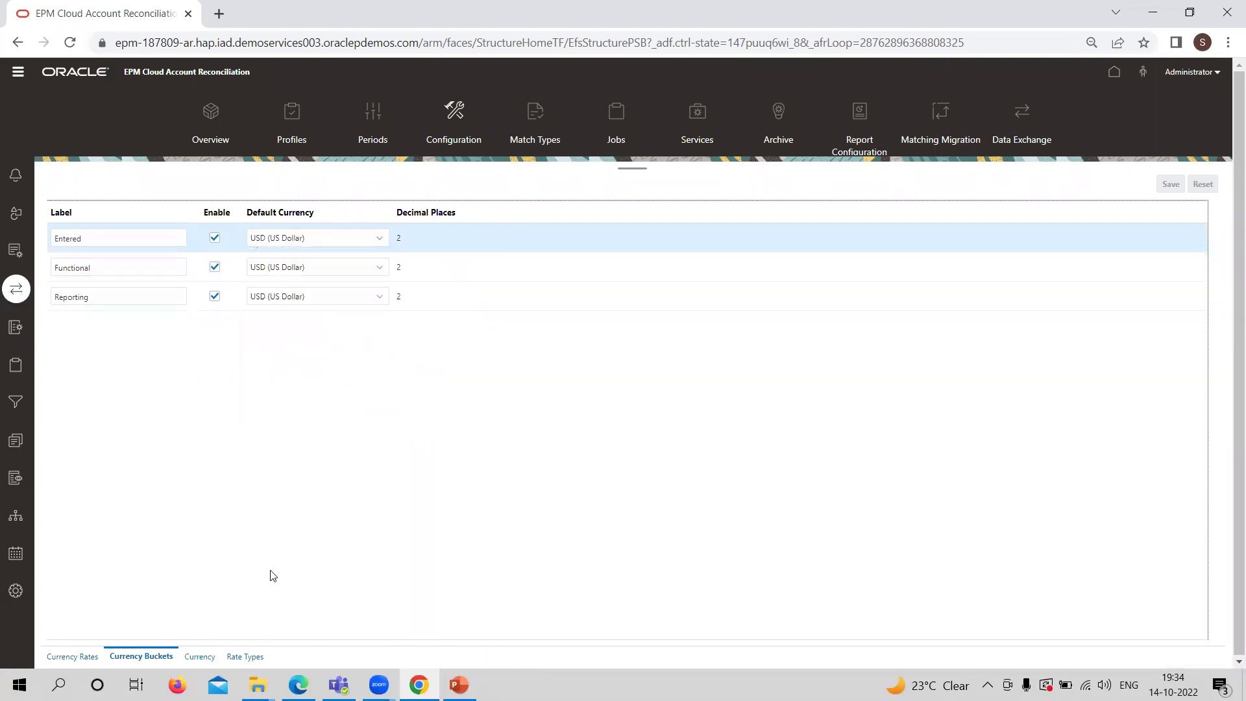
# - Add a blank entry to the currency list and reset the unsaved change
pyautogui.click(198, 658)
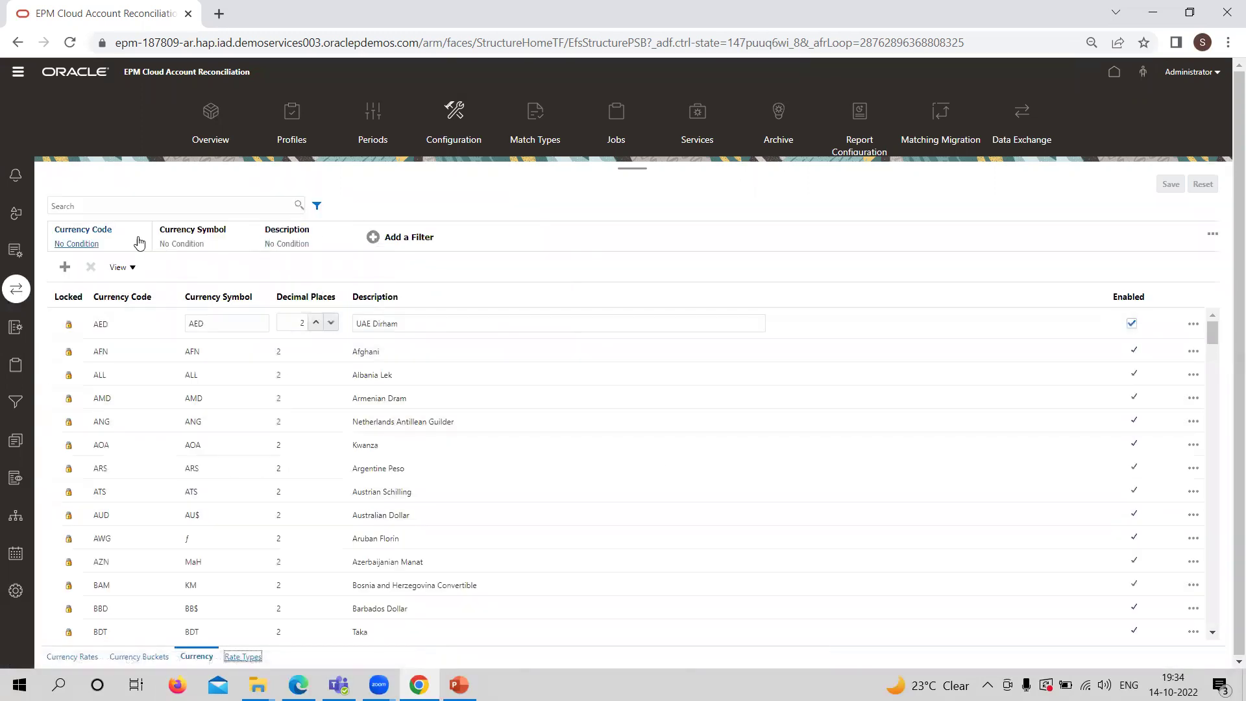
pyautogui.click(66, 268)
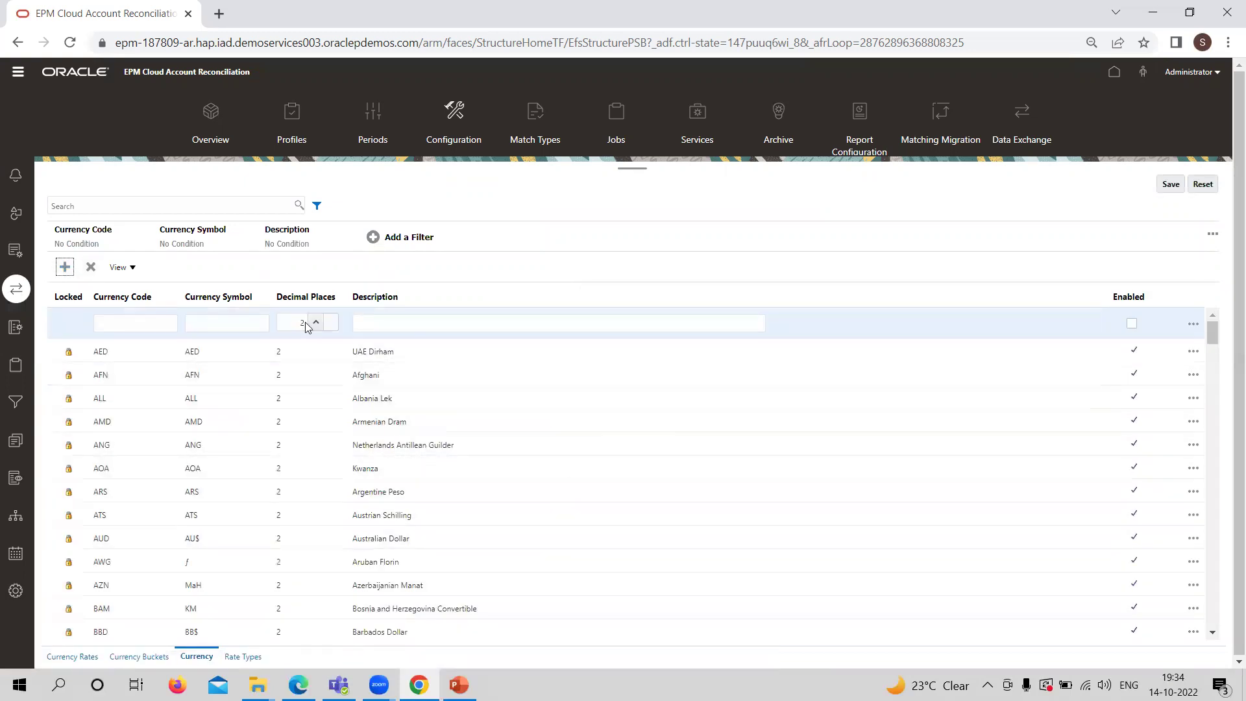
pyautogui.click(241, 657)
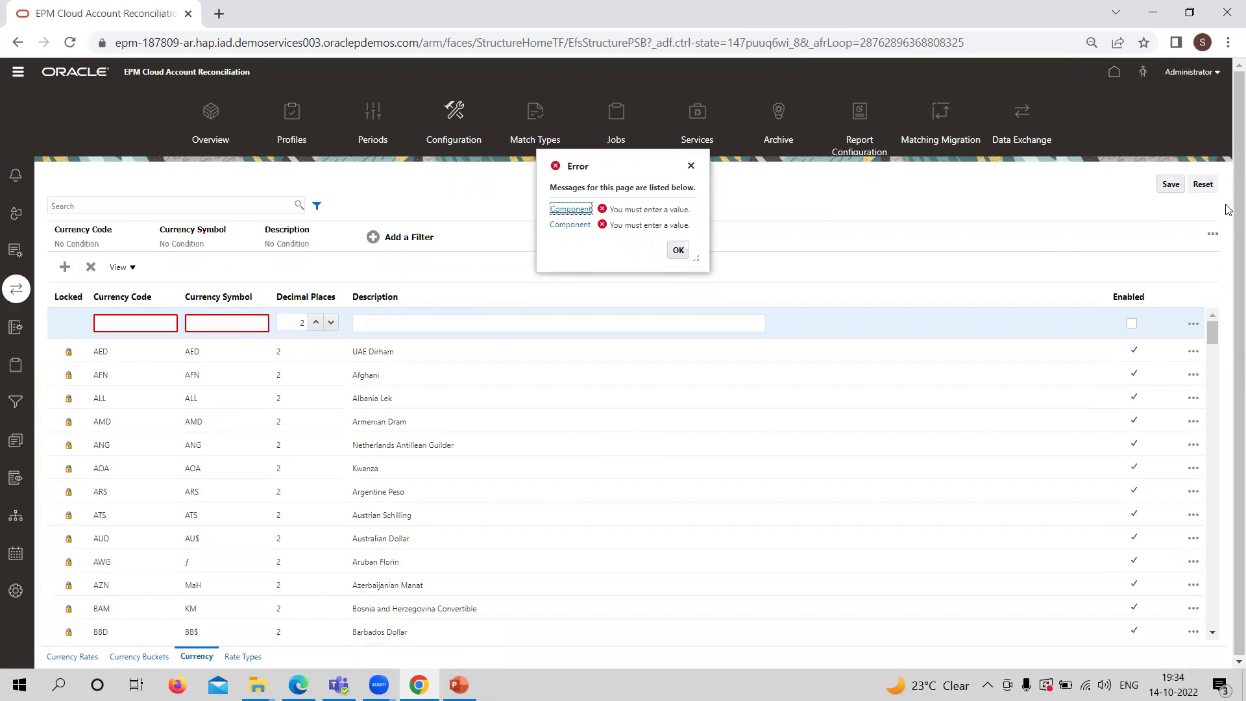
pyautogui.click(679, 251)
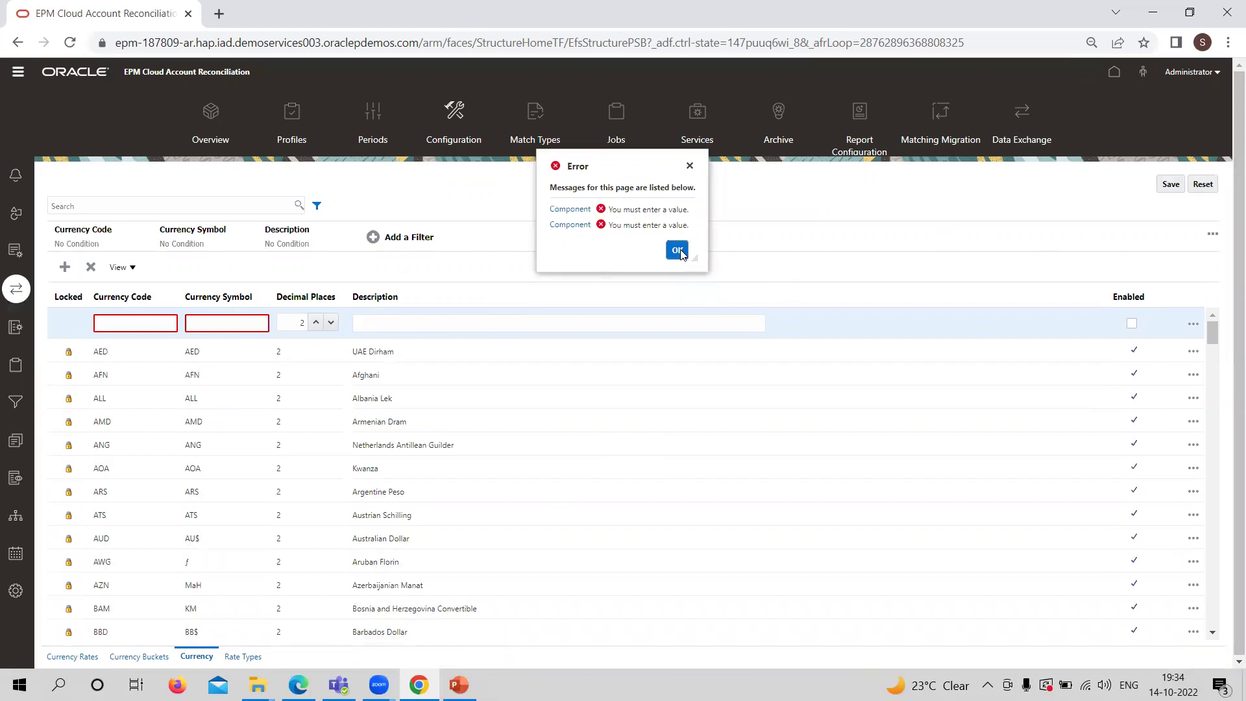
pyautogui.click(1205, 185)
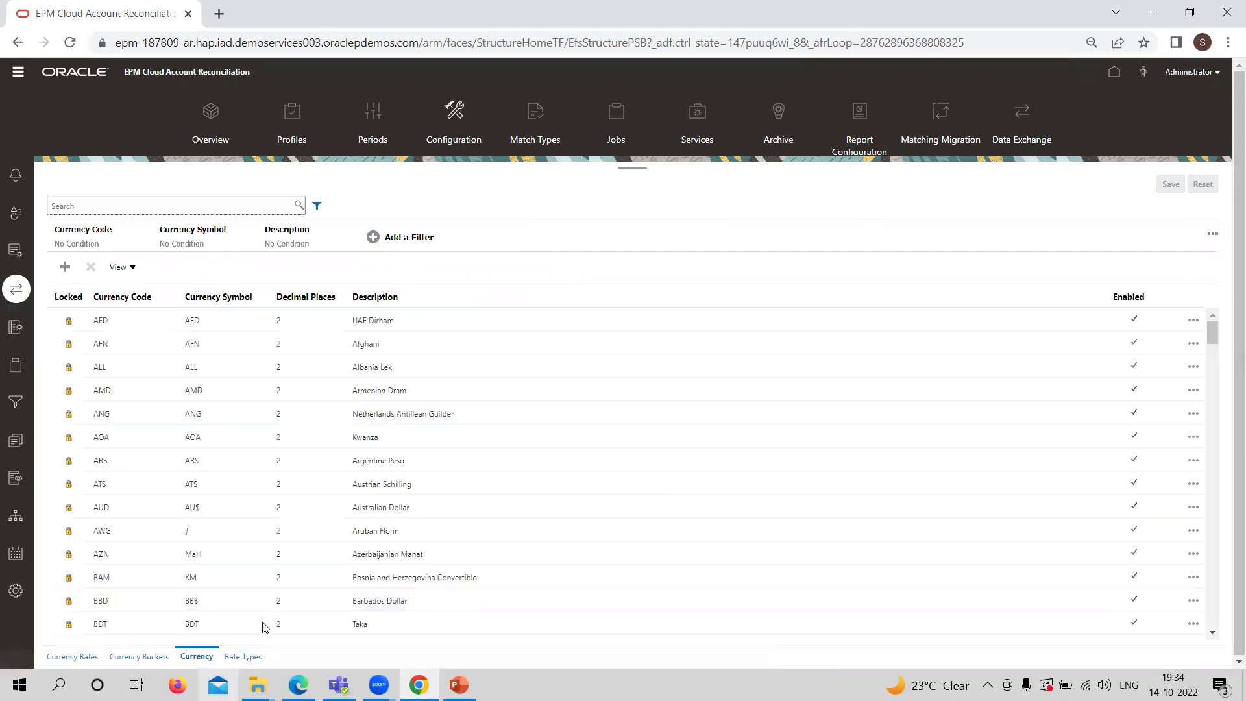
# - View the currency rate types and return to the Currency Rates page
pyautogui.click(244, 656)
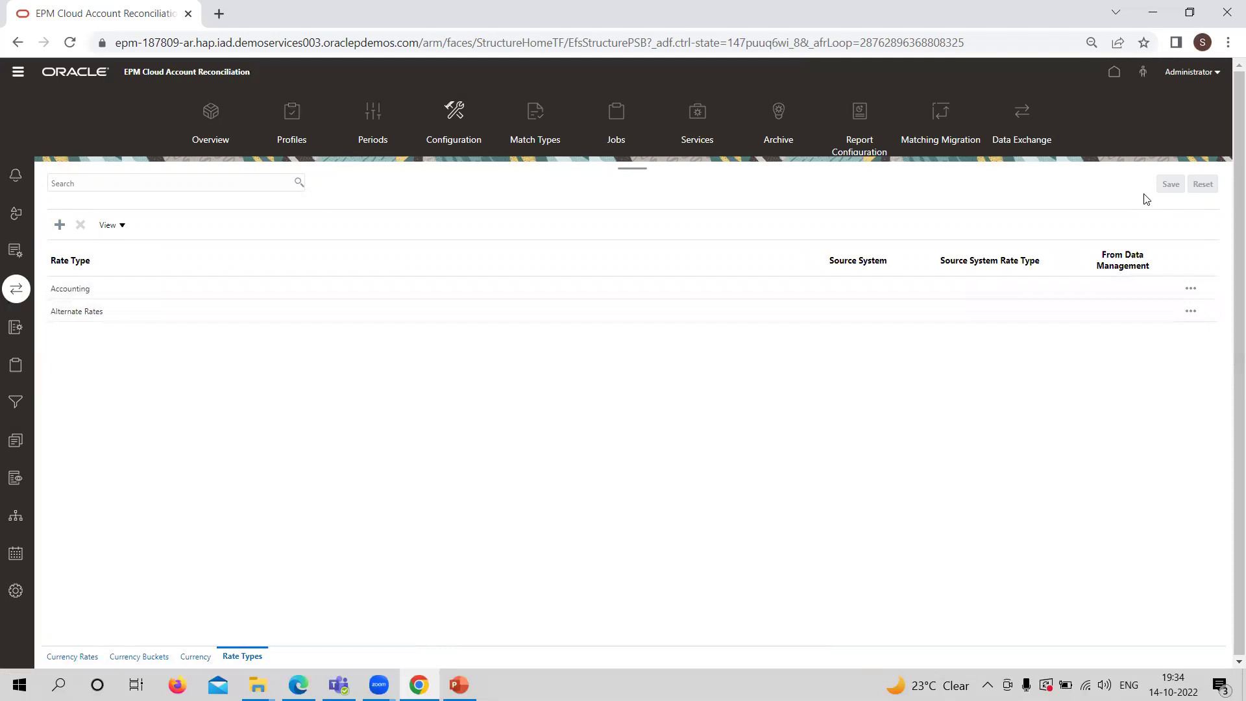
pyautogui.click(67, 658)
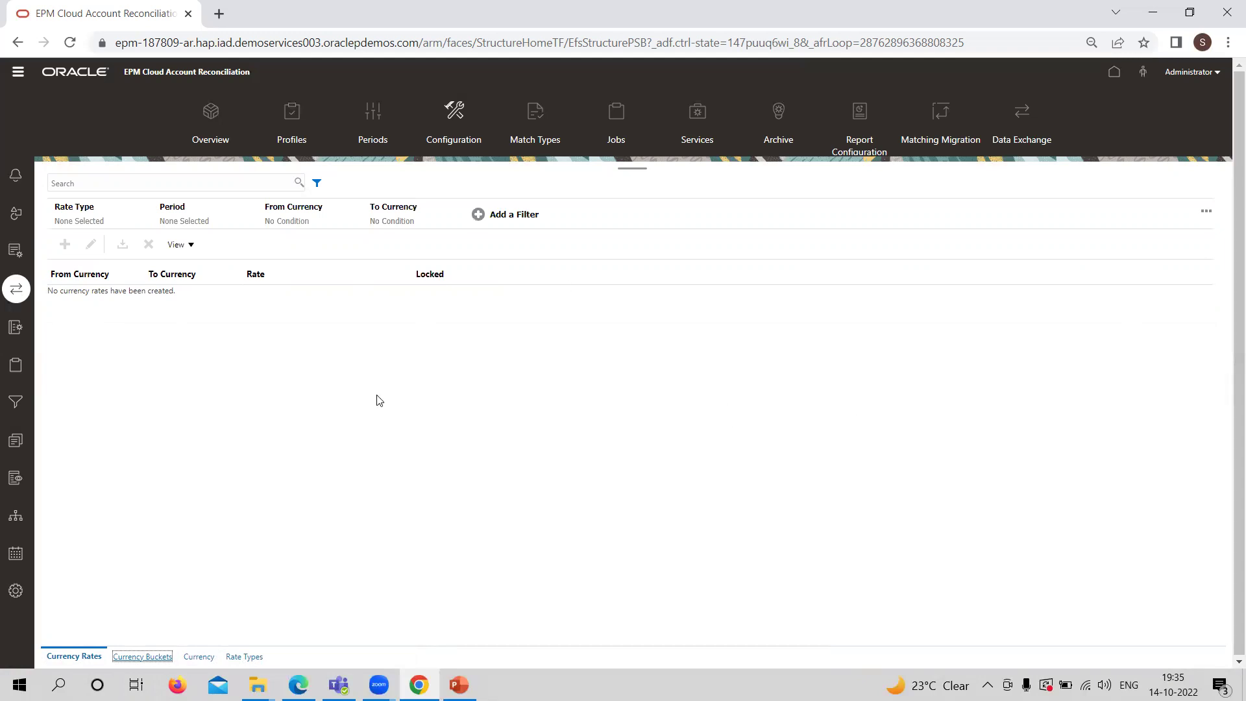
# - View the Enterprise Journals mapping page and the list of data loads
pyautogui.click(14, 327)
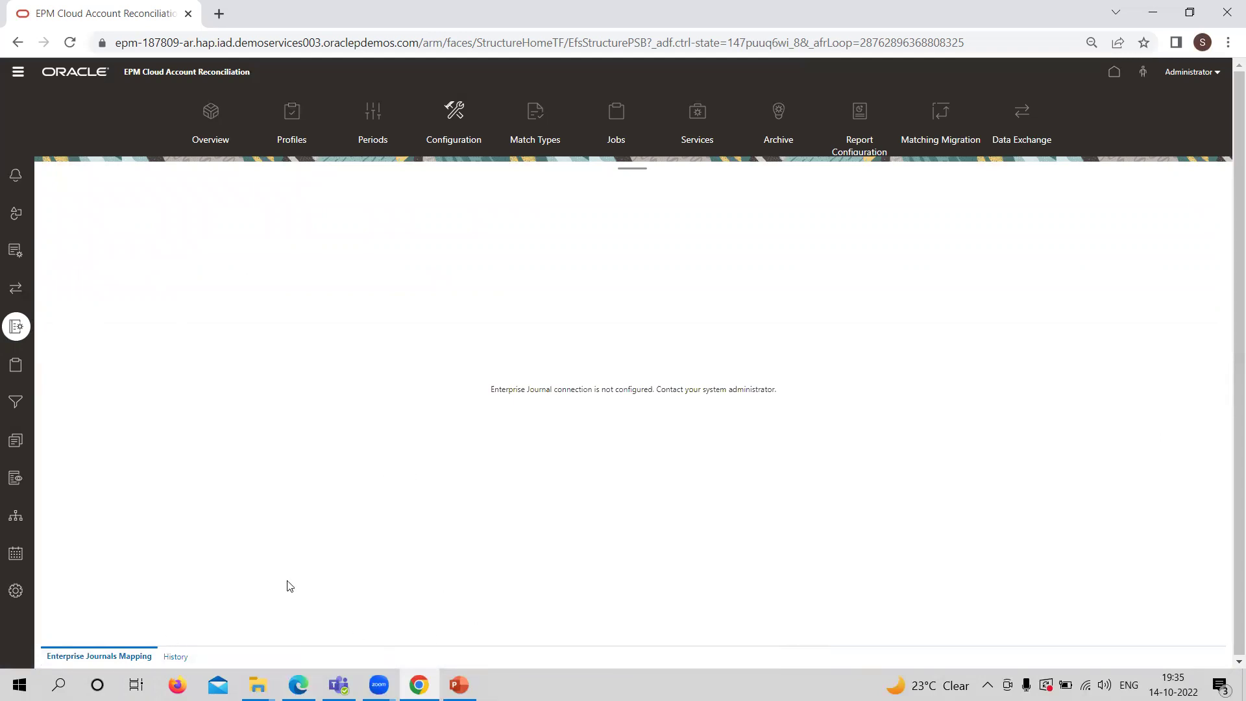
pyautogui.click(16, 367)
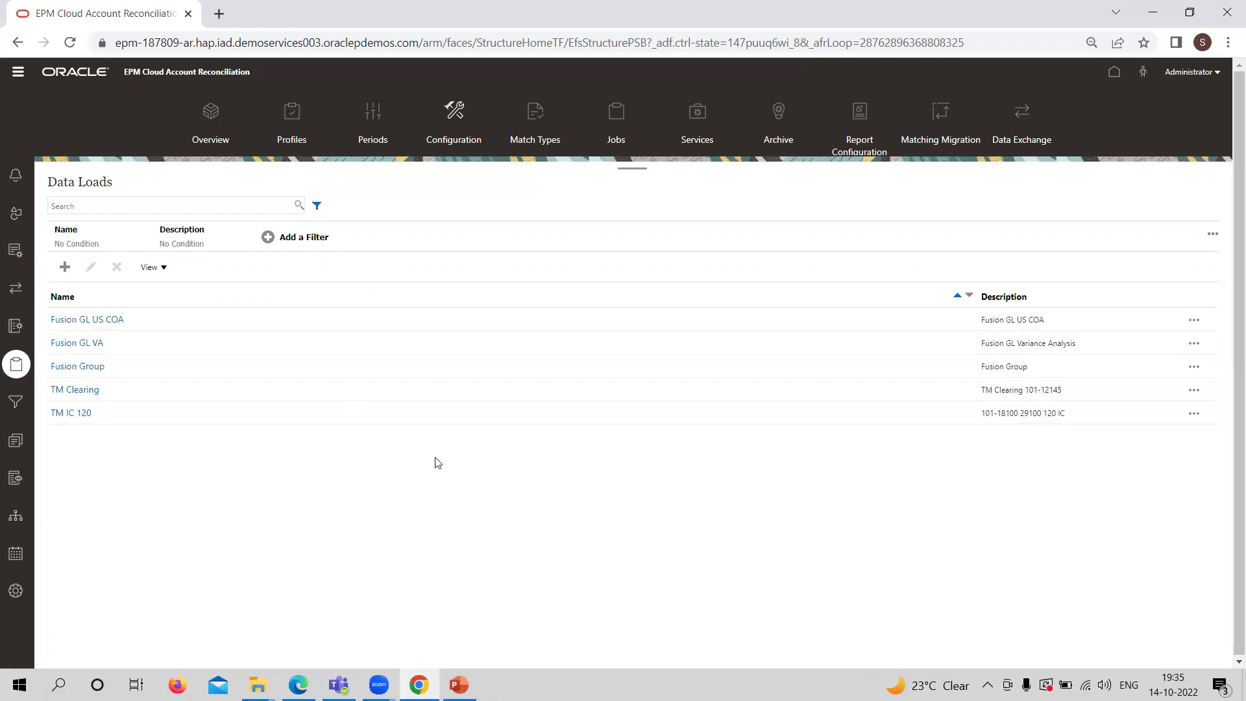
pyautogui.click(419, 319)
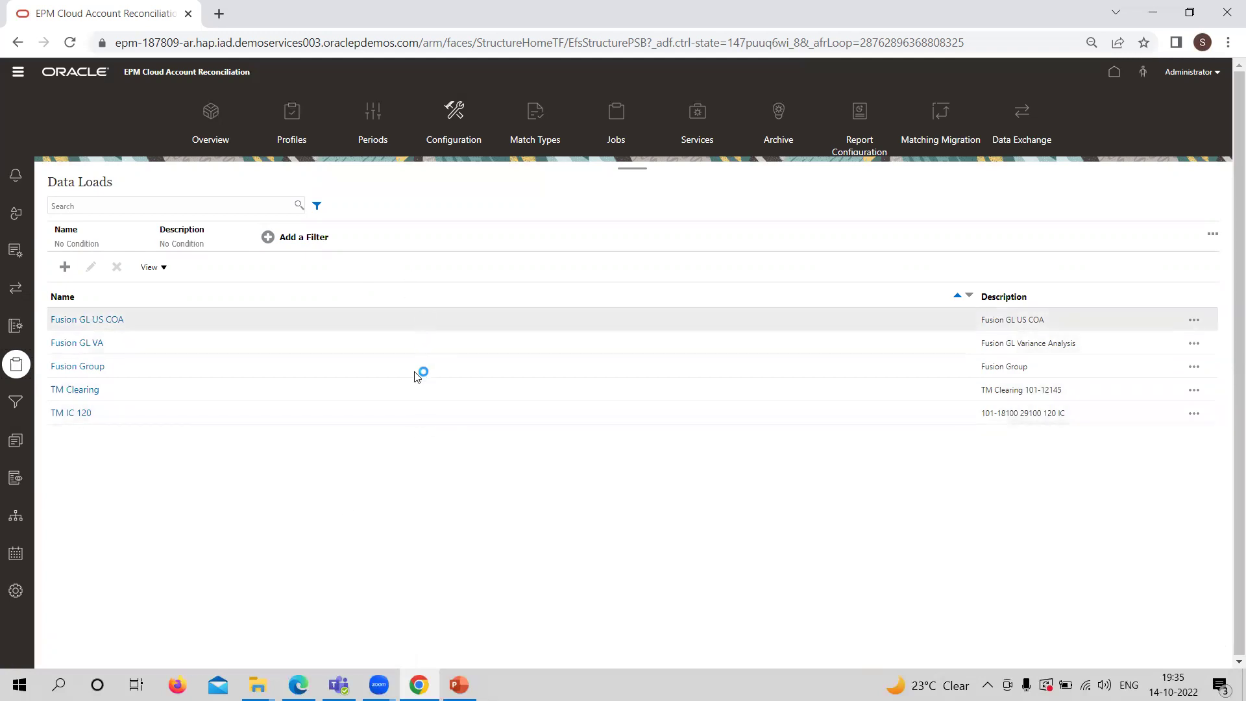
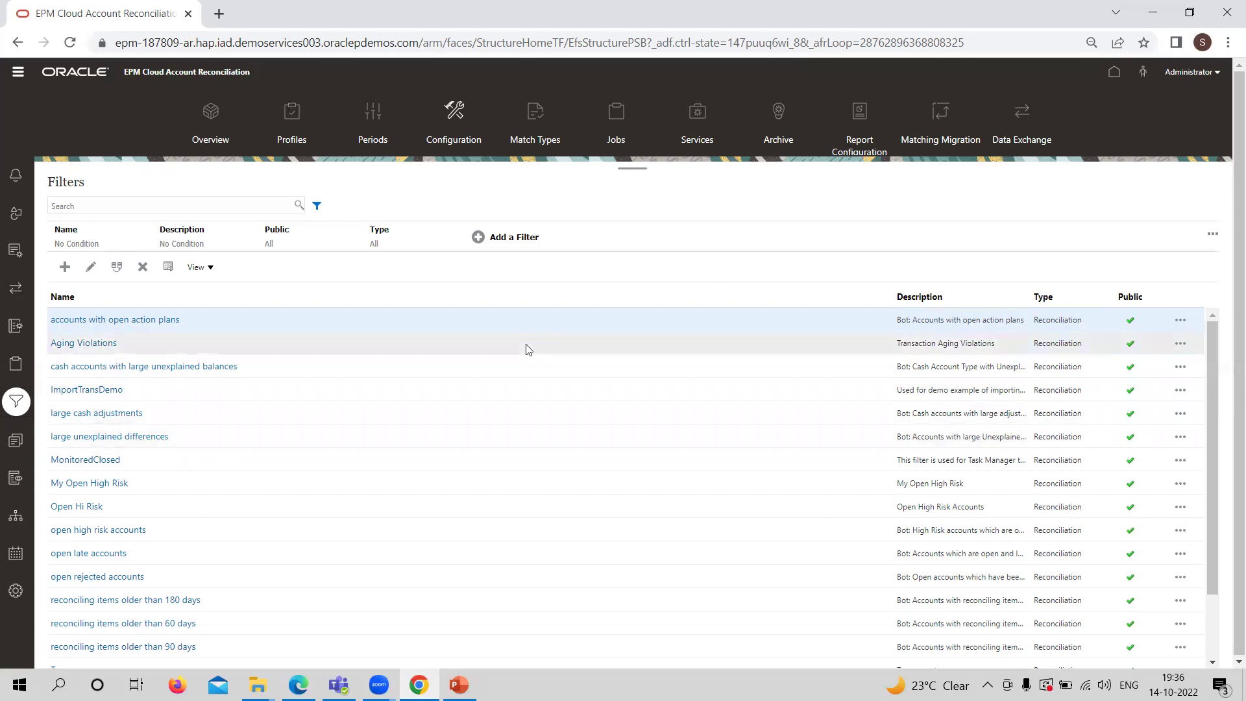
# - View the reconciliation formats and examine the Method options of a new format, leaving without saving it
pyautogui.click(14, 442)
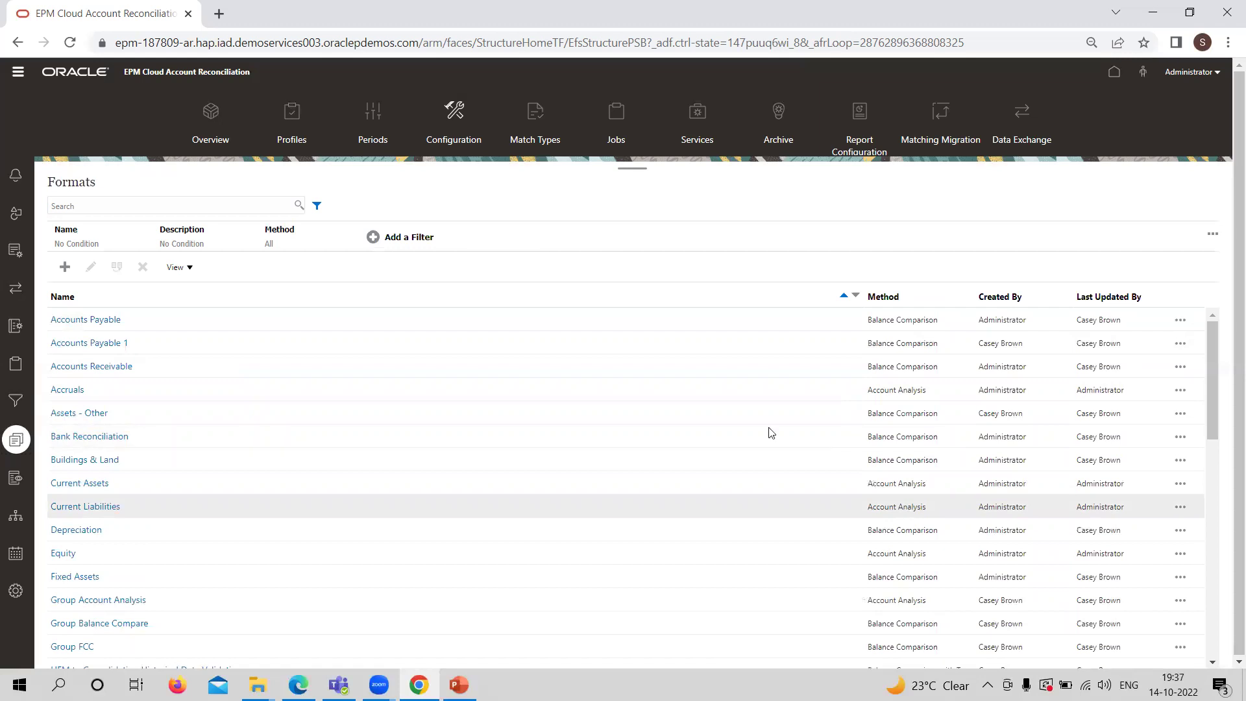
pyautogui.click(65, 267)
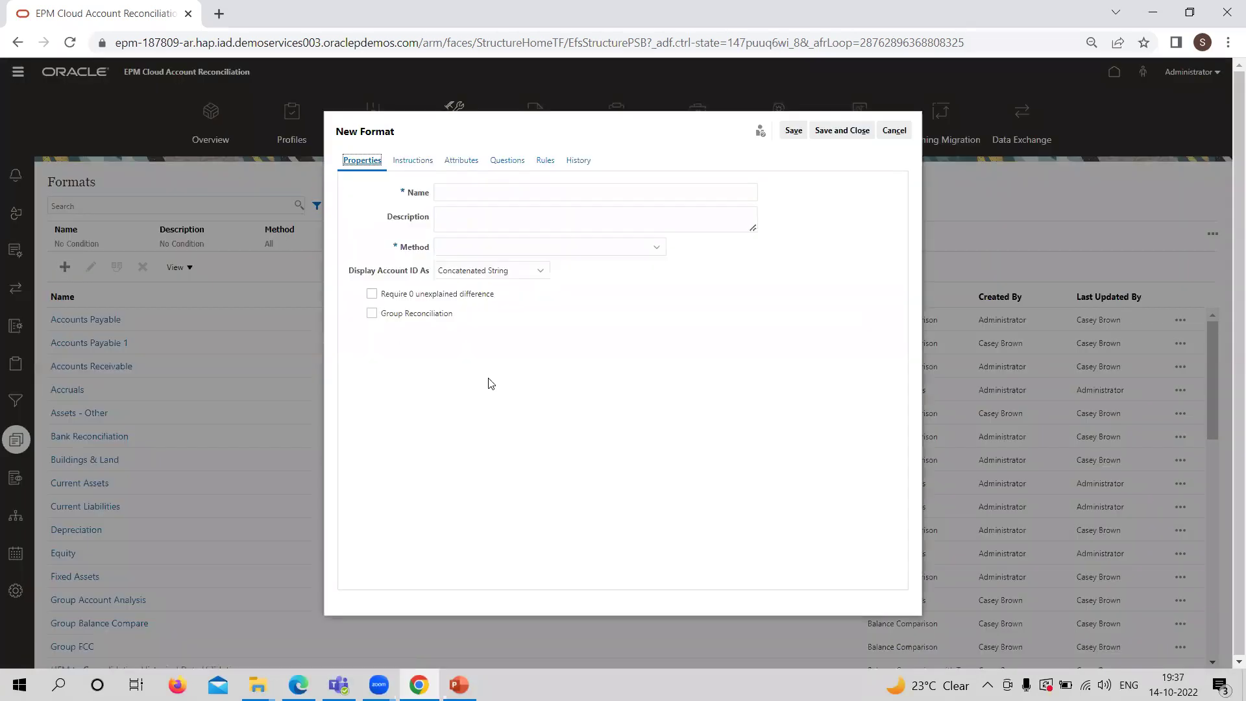
pyautogui.click(460, 192)
pyautogui.click(478, 246)
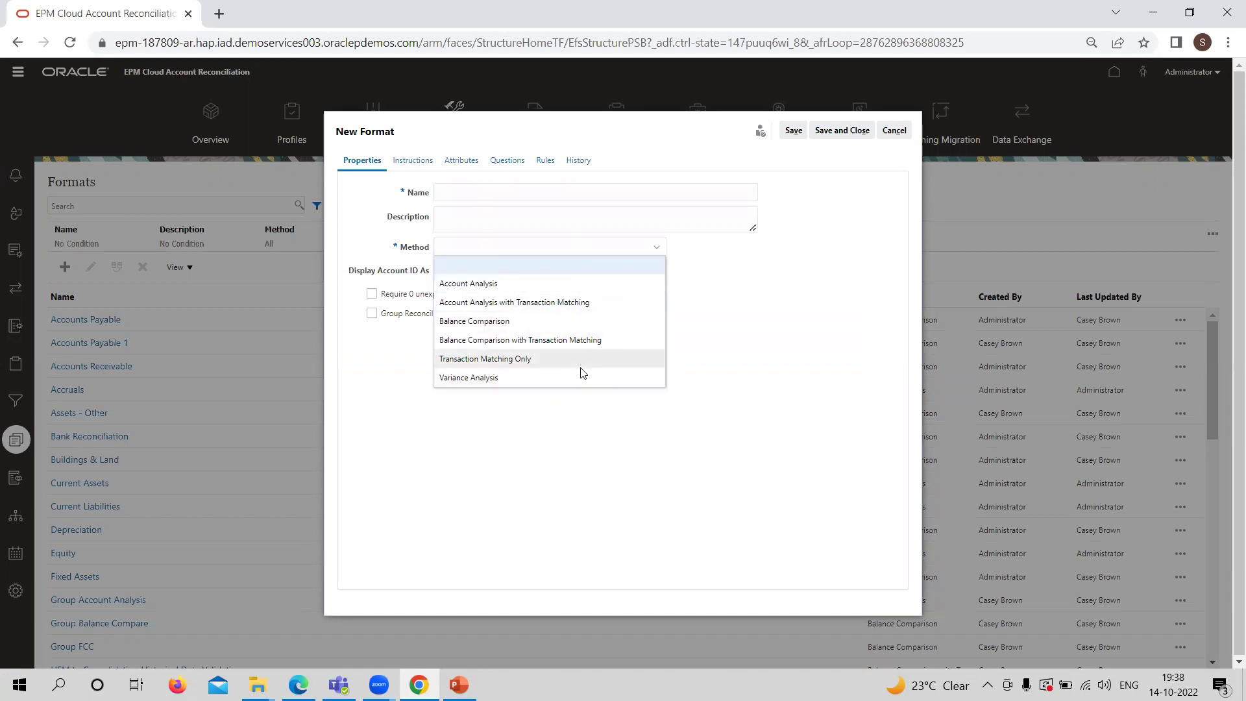
pyautogui.click(549, 495)
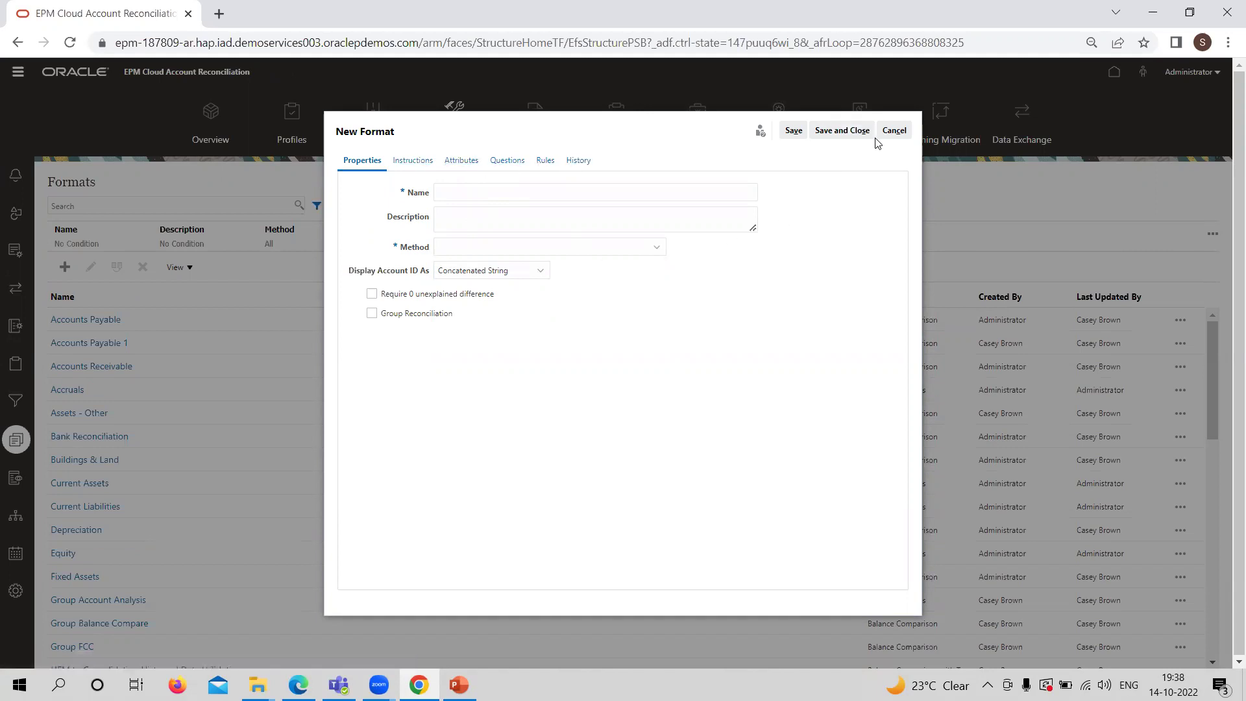
pyautogui.click(895, 131)
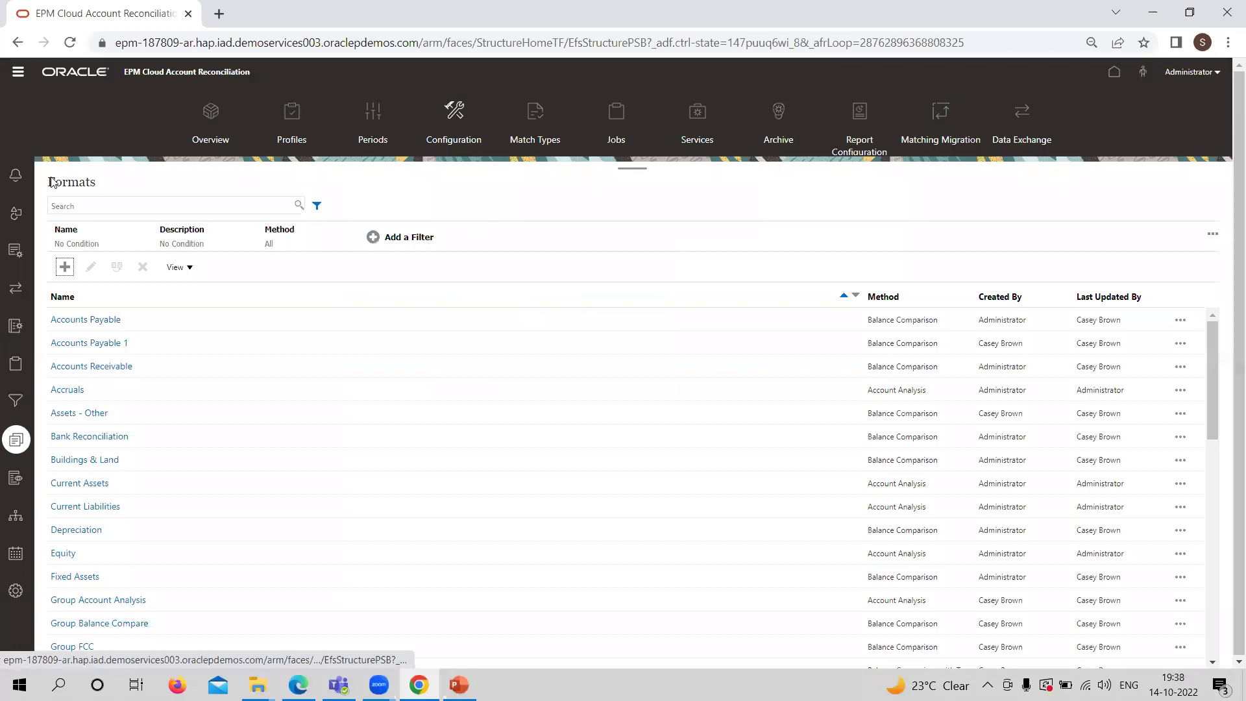
# - View the saved lists on the Lists page and check their column view options
pyautogui.click(24, 482)
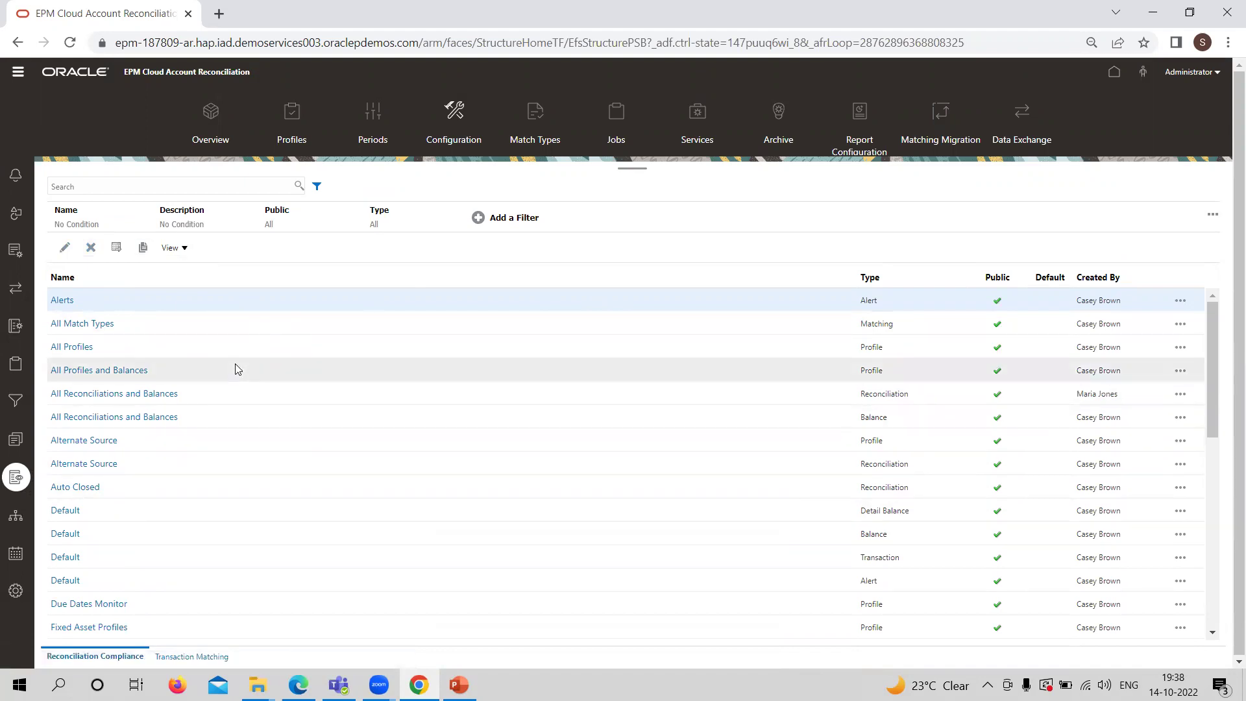
pyautogui.click(174, 248)
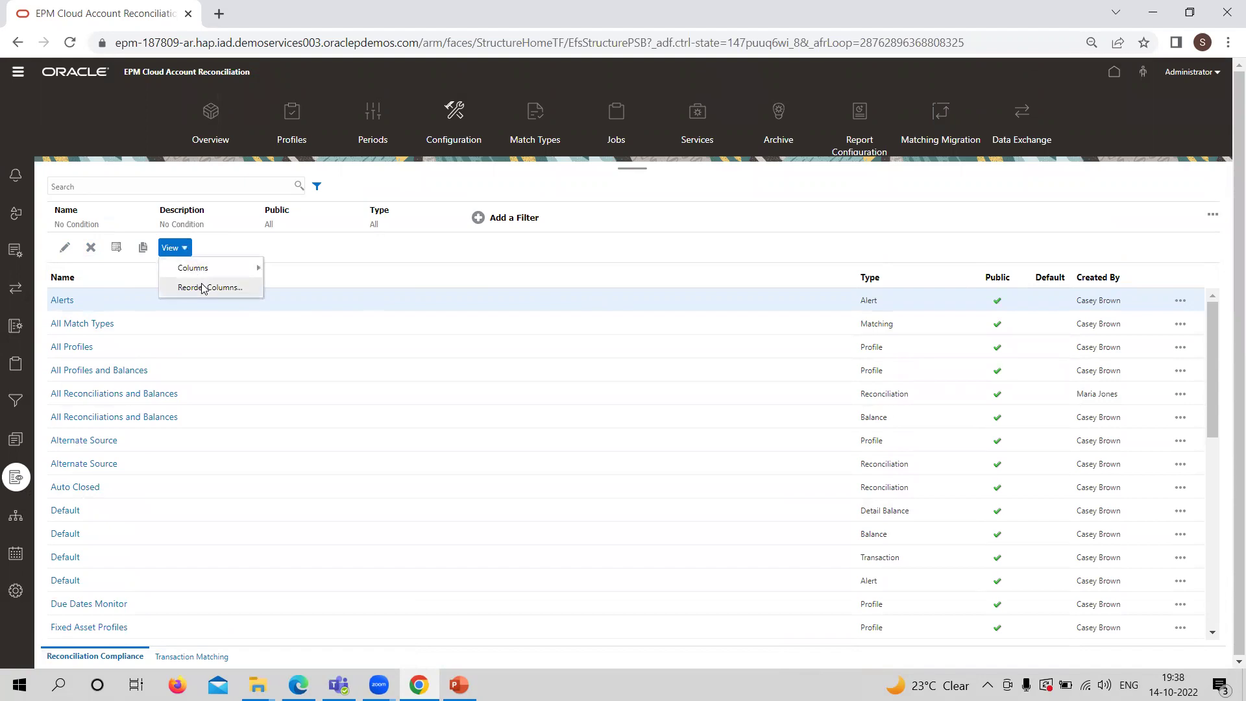
pyautogui.click(312, 268)
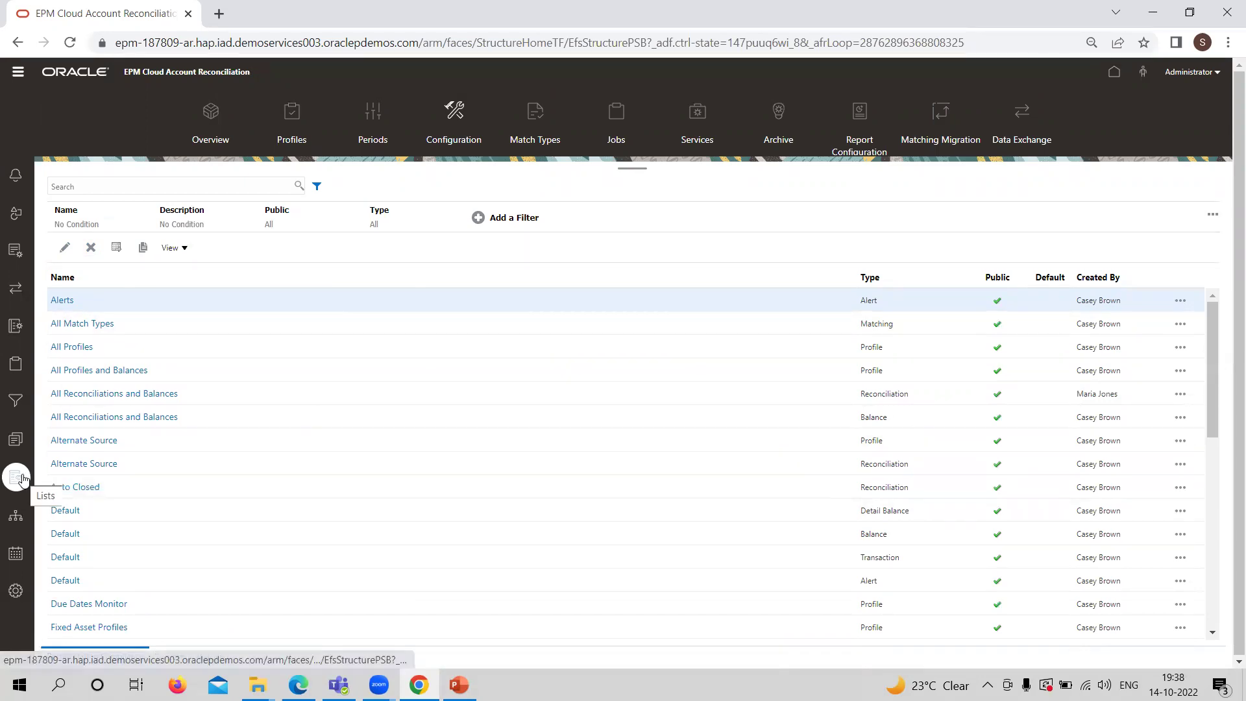
# - Go to the Profiles page and examine the available profile lists without choosing another
pyautogui.click(292, 129)
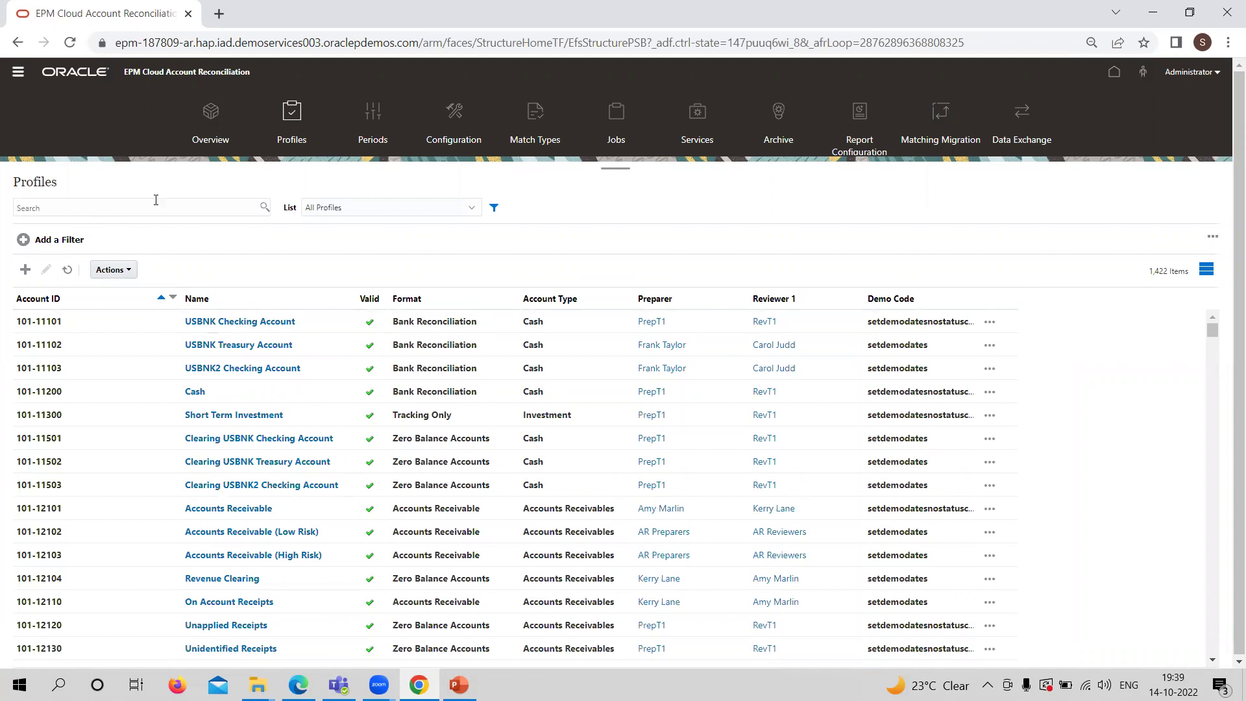
pyautogui.click(471, 209)
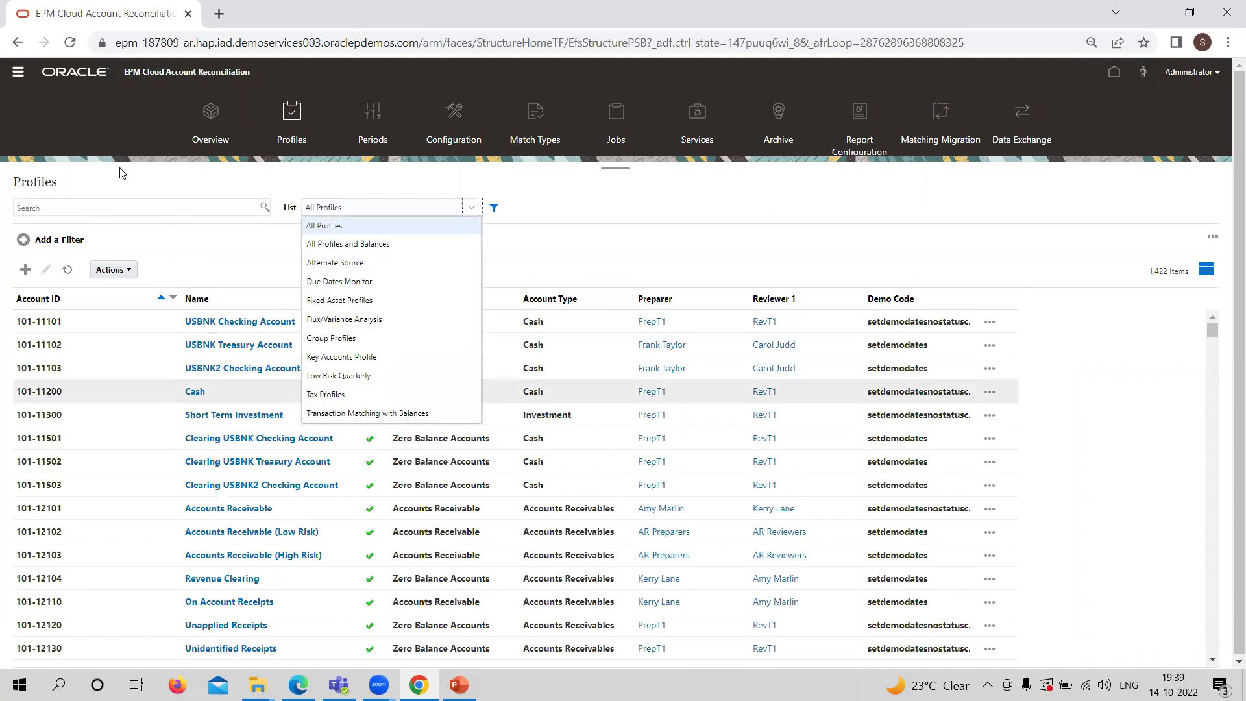
pyautogui.click(182, 269)
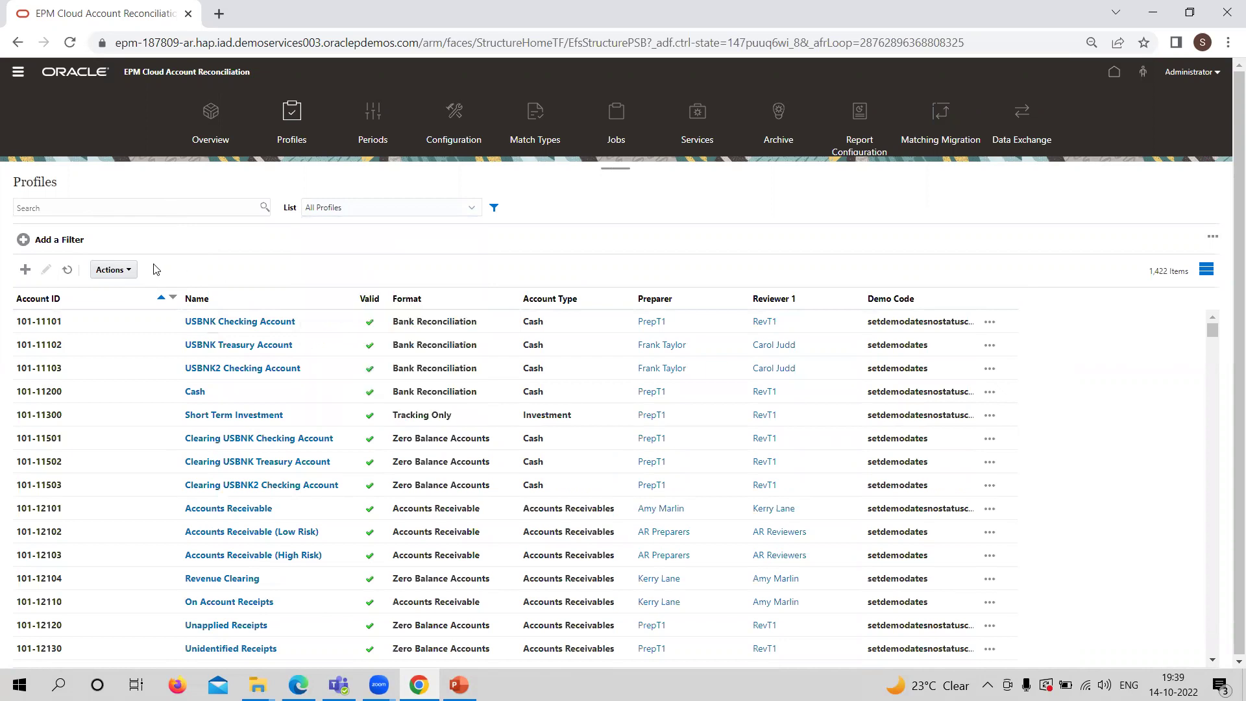
# - Save the current profile view as a list named General1
pyautogui.click(130, 271)
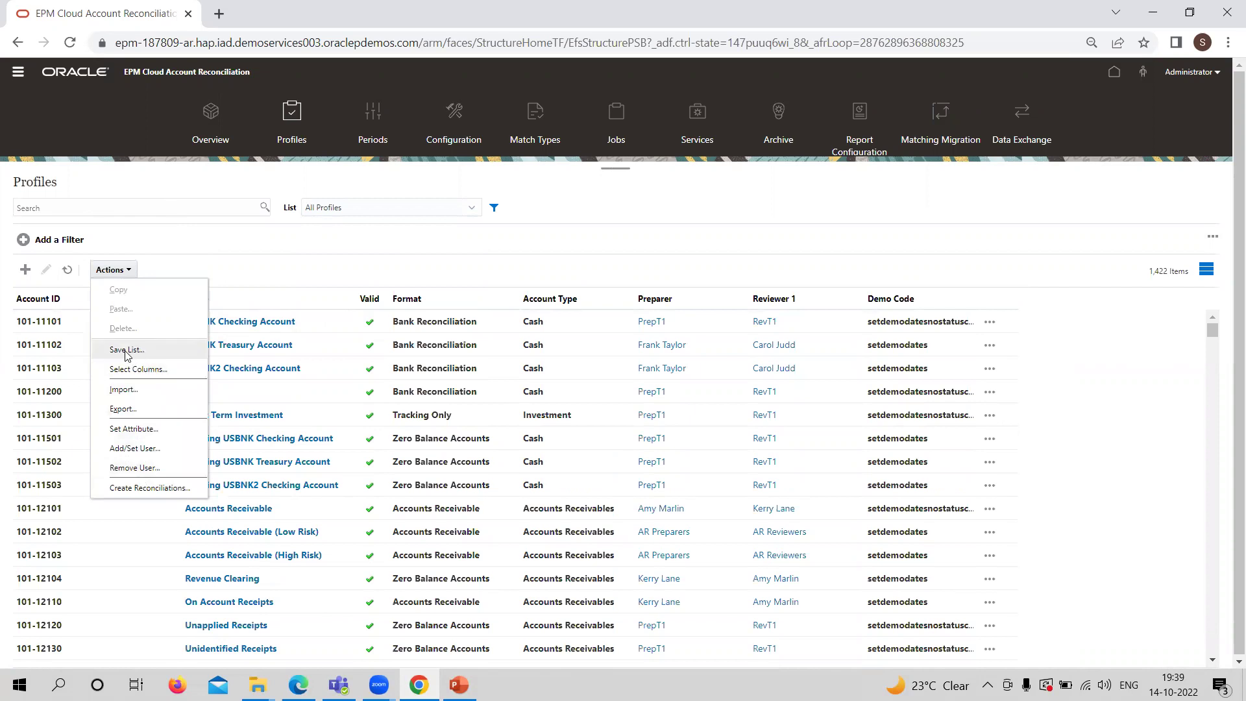
pyautogui.click(126, 351)
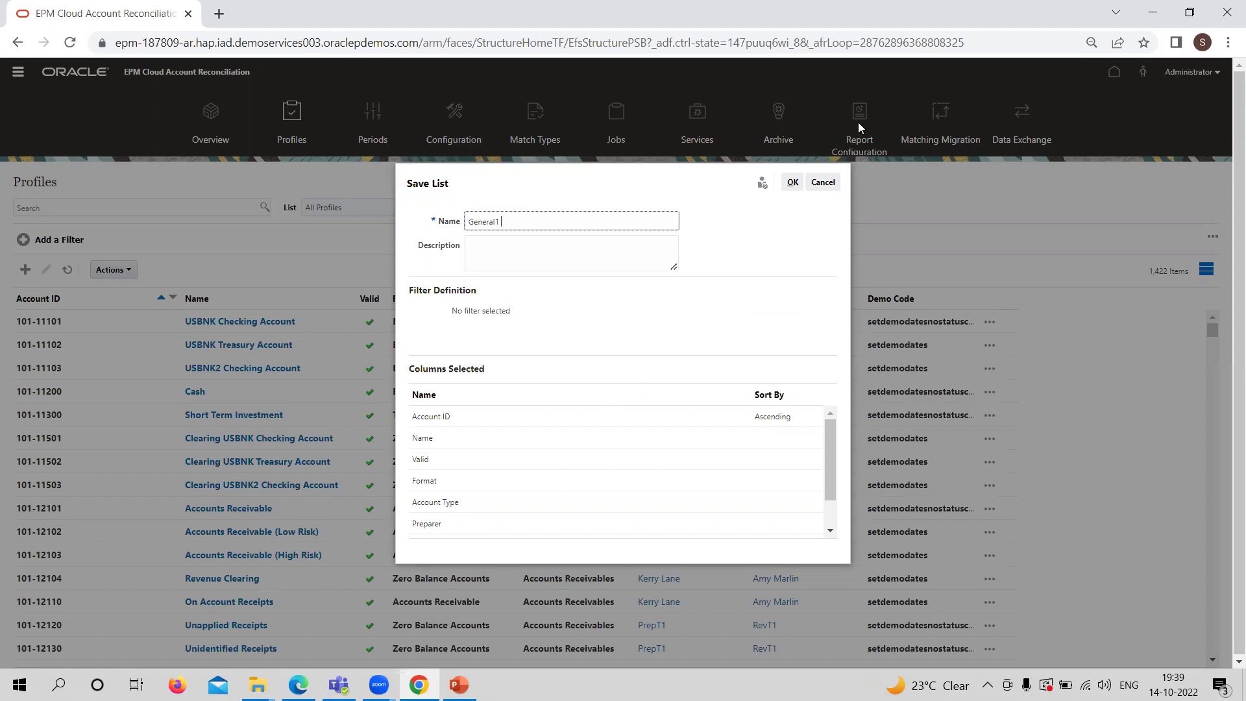
pyautogui.click(793, 183)
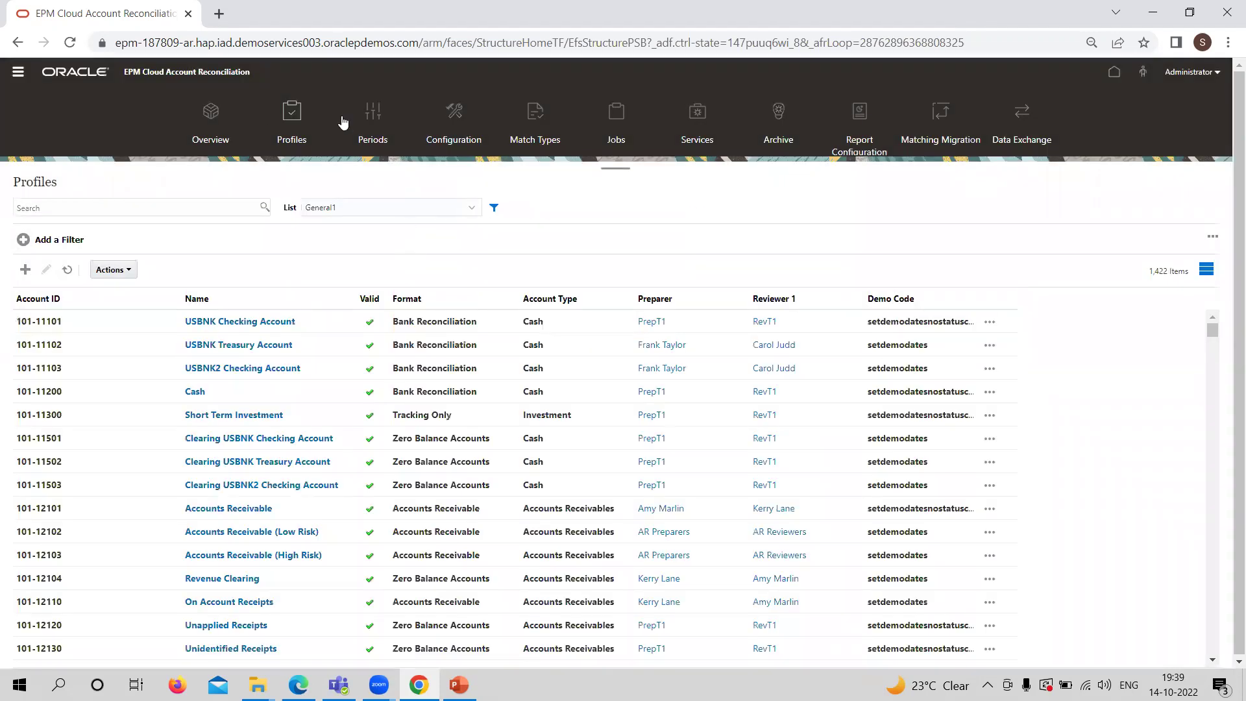
# - Return to the configuration Lists page and search for "general1"
pyautogui.click(445, 129)
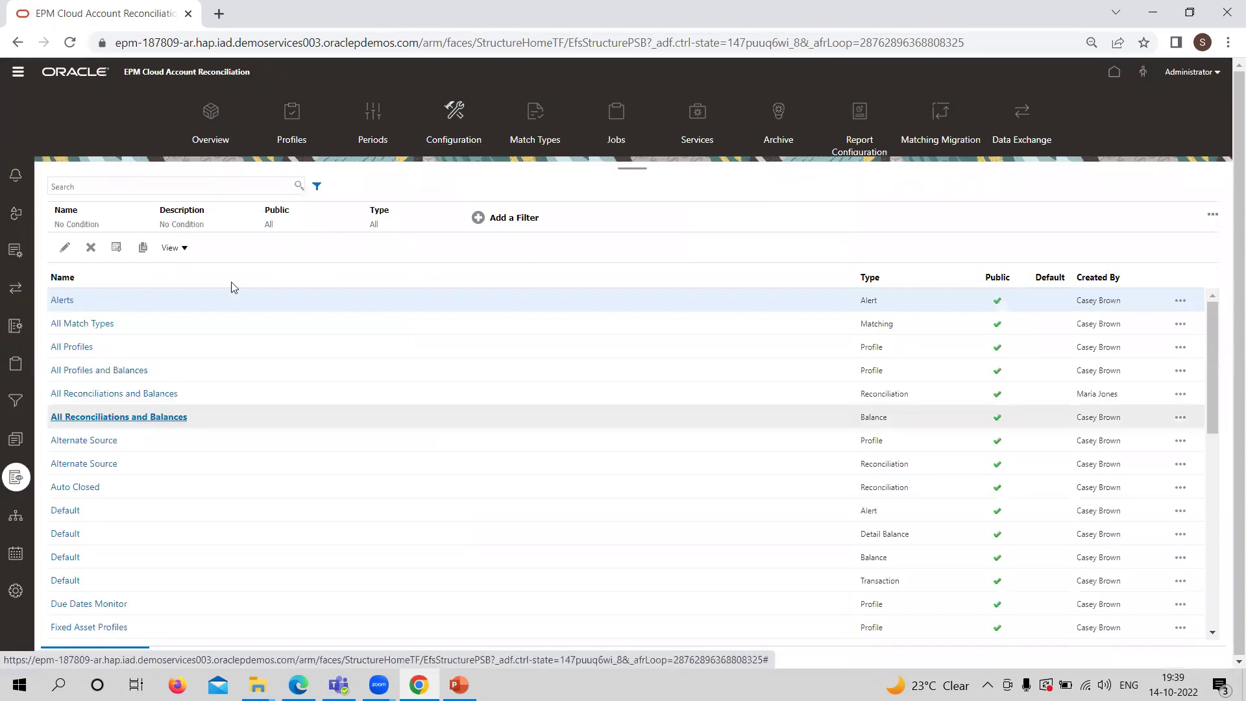
pyautogui.click(152, 183)
pyautogui.write('general1')
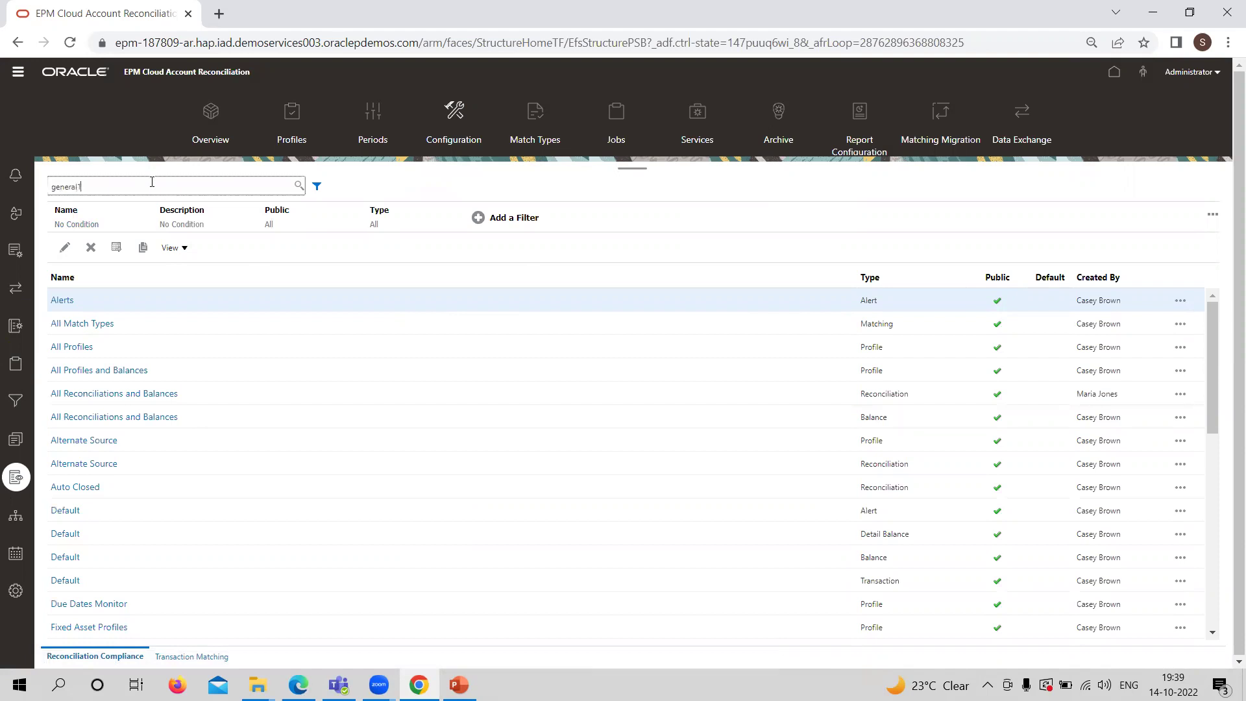
pyautogui.press('Return')
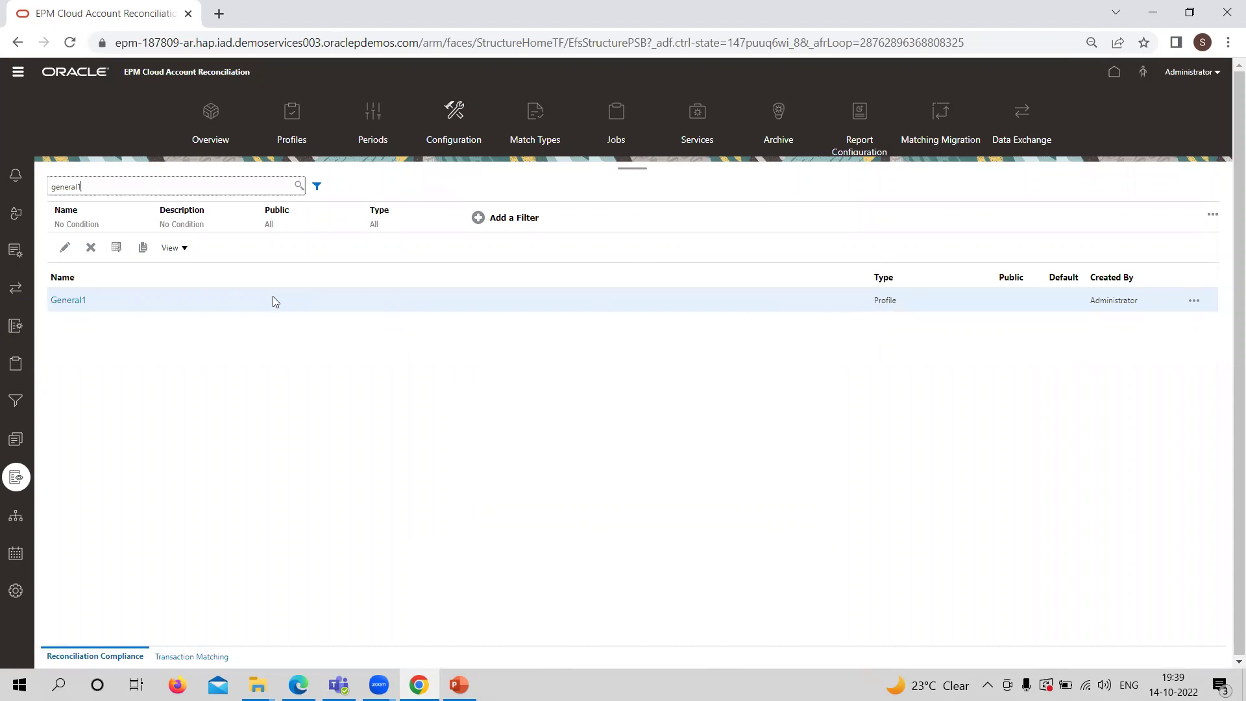
# - View the organization calendars, organizational units and holiday rules
pyautogui.click(16, 519)
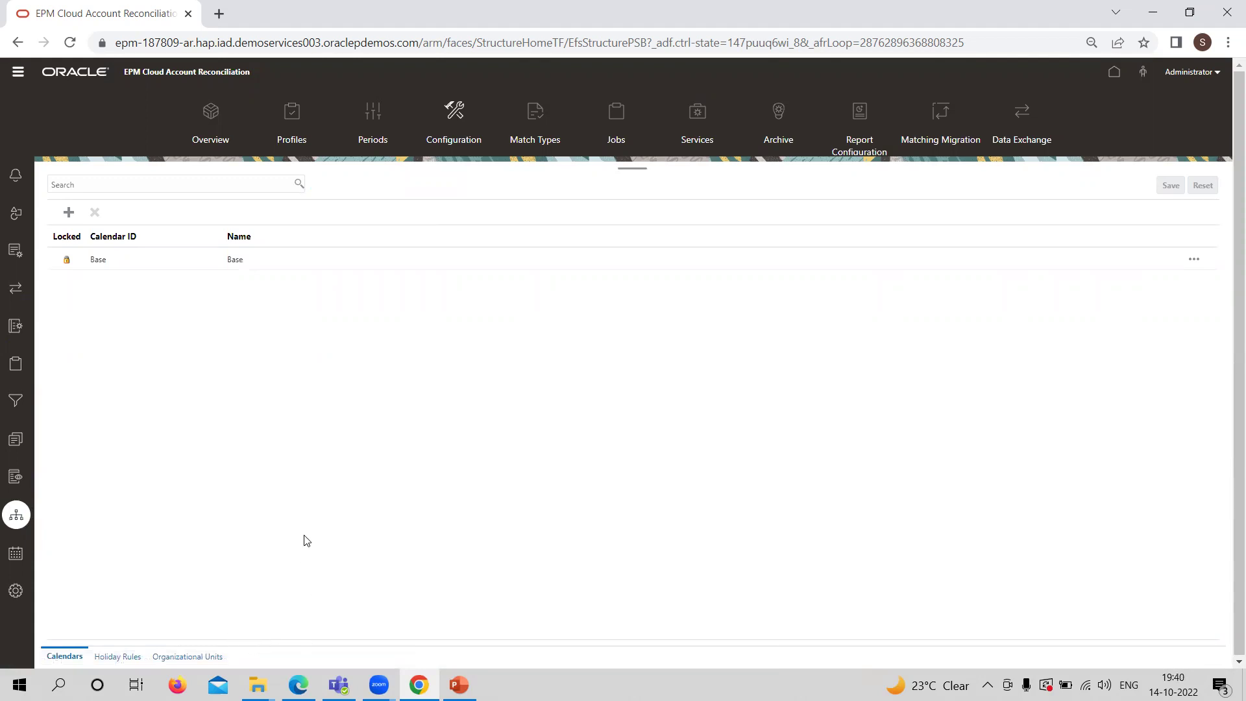
pyautogui.click(188, 660)
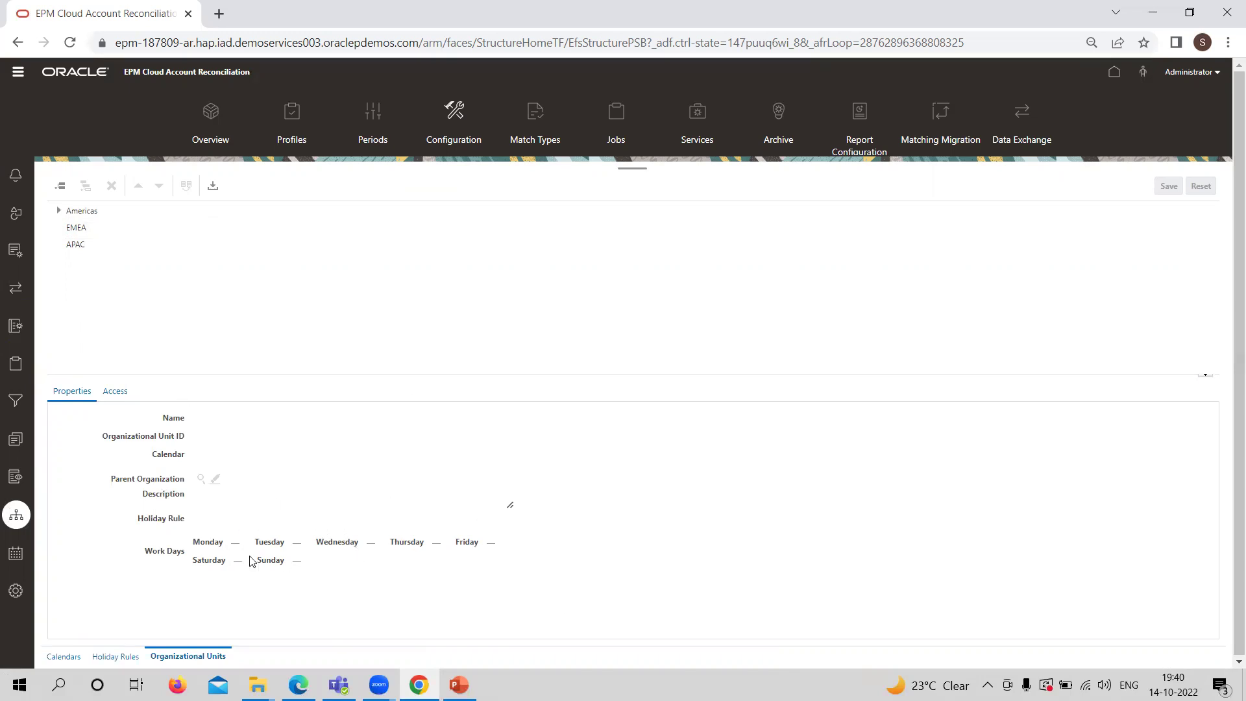
pyautogui.click(116, 657)
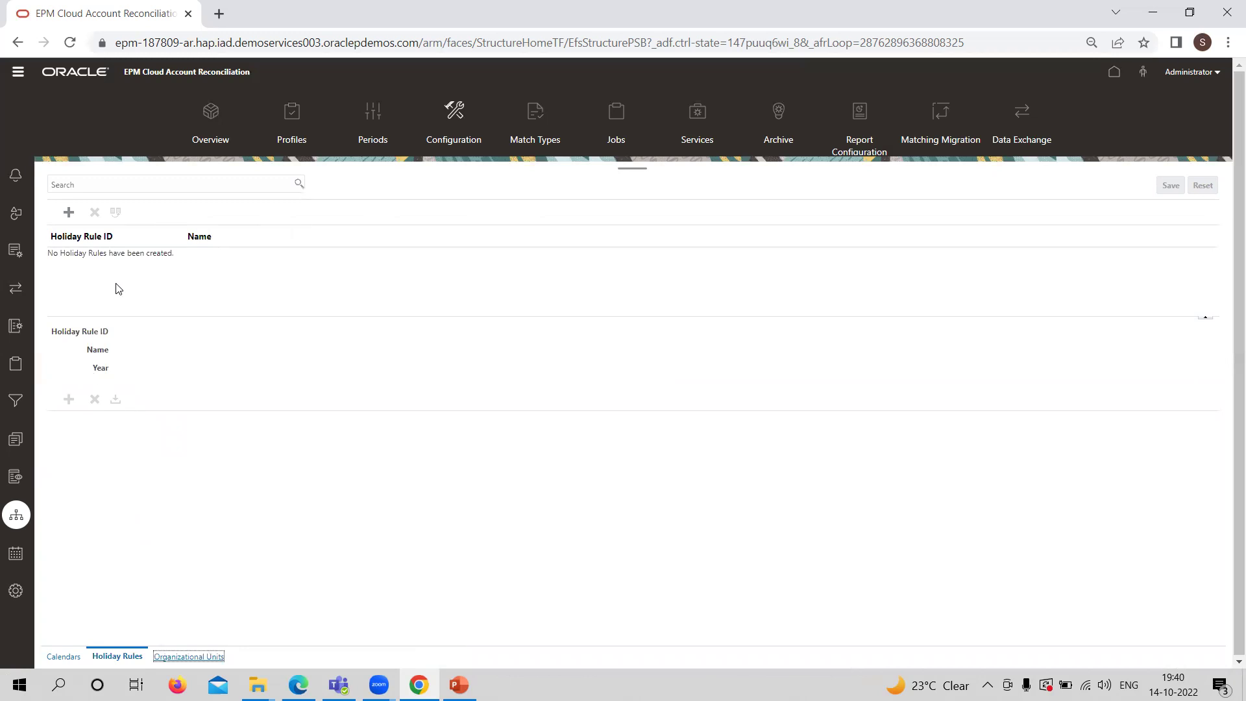
# - Start a blank holiday rule to examine its ID, name and year fields, reset it unsaved, and return to the calendars
pyautogui.click(69, 212)
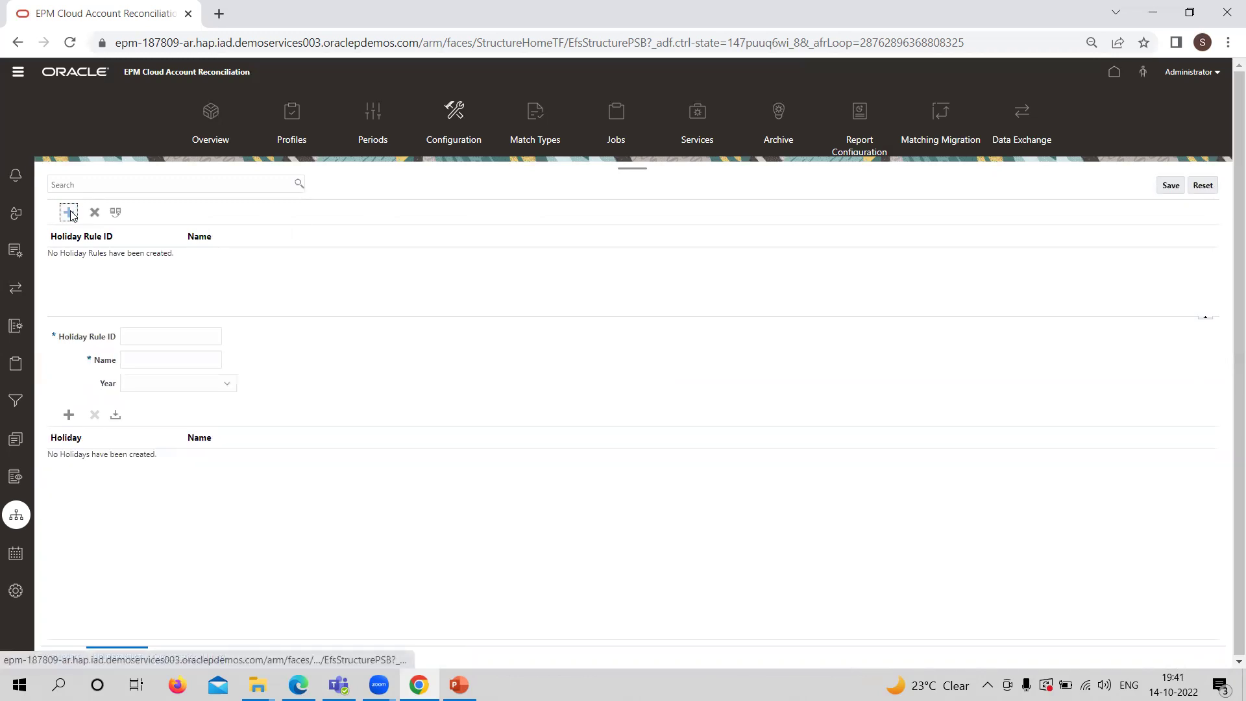
pyautogui.click(153, 336)
pyautogui.click(173, 356)
pyautogui.click(184, 384)
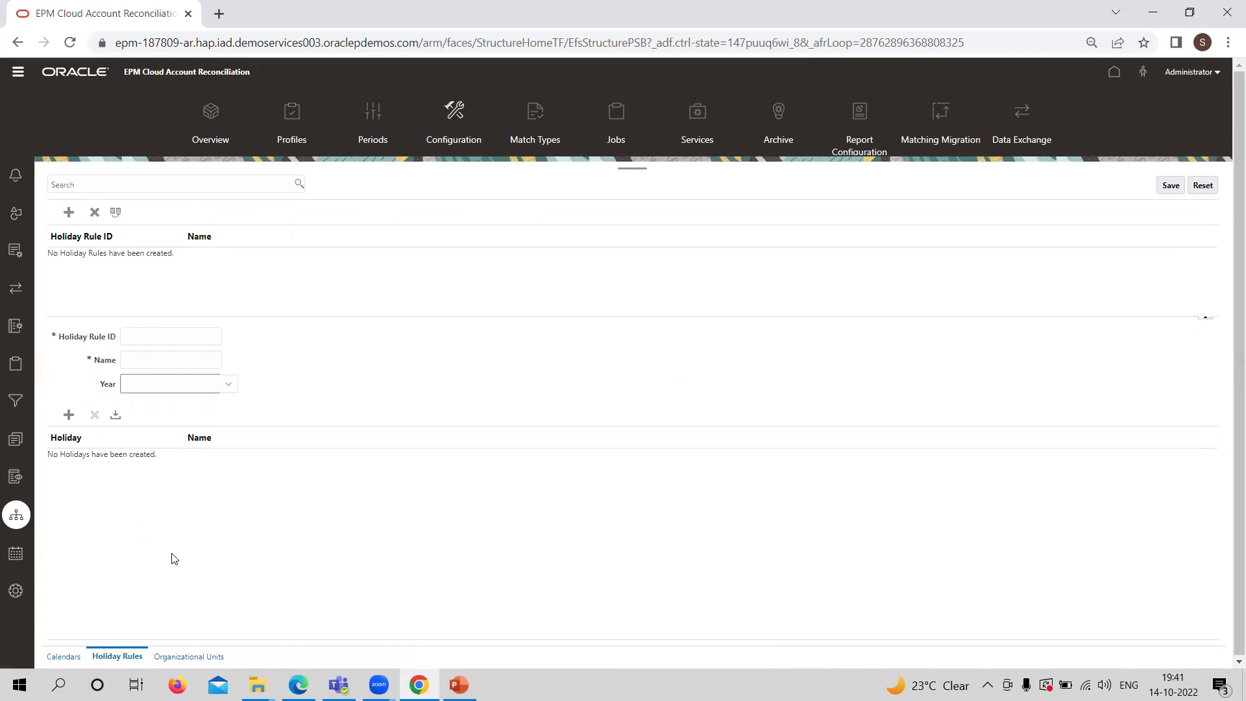
pyautogui.click(62, 657)
pyautogui.click(685, 250)
pyautogui.click(1202, 185)
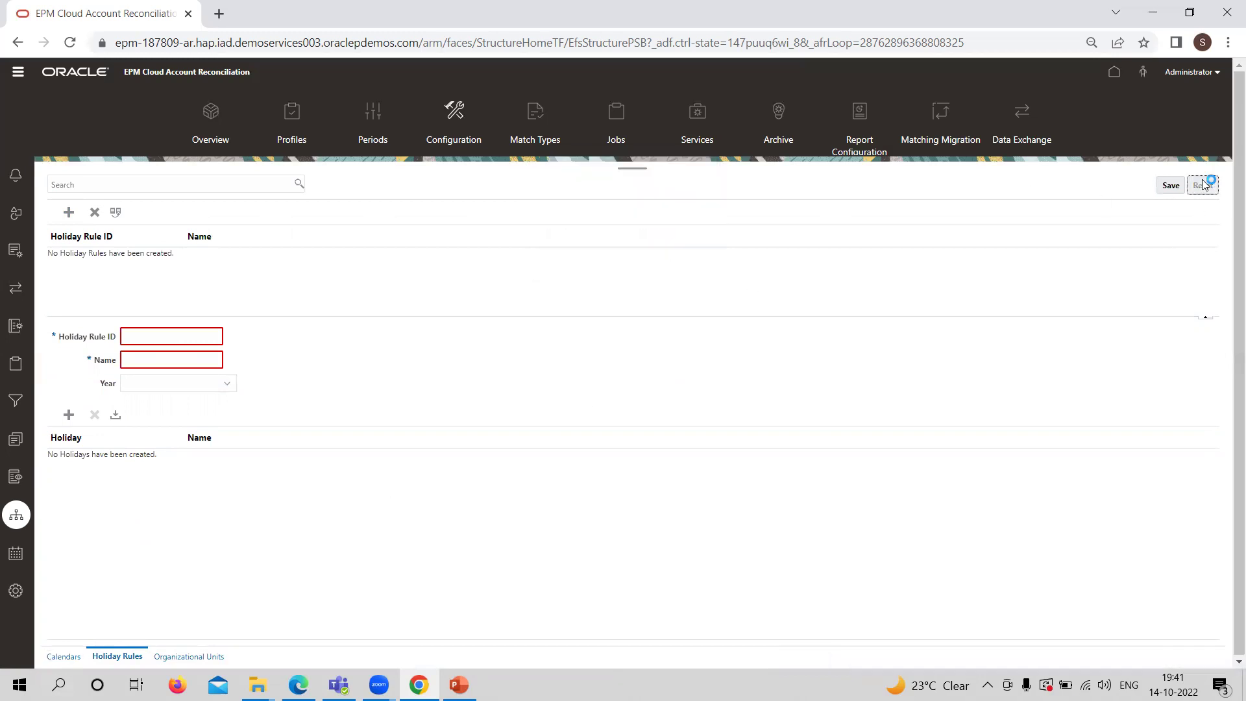
pyautogui.click(61, 657)
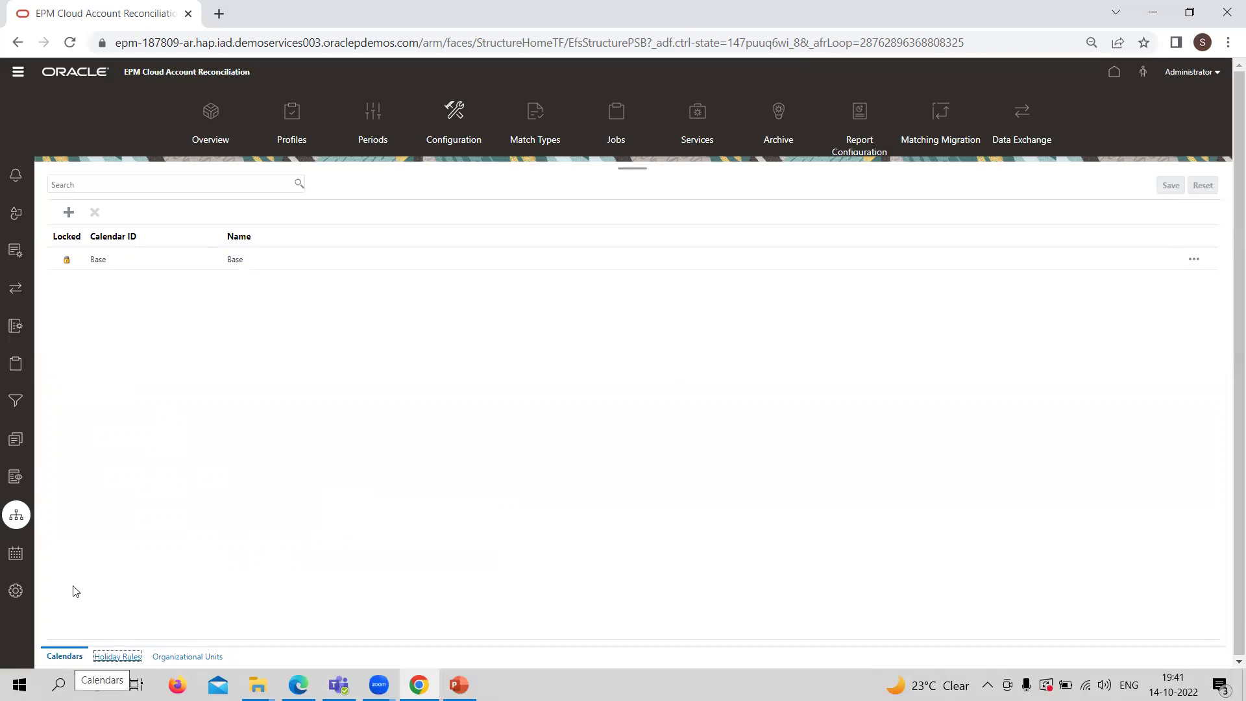
# - View the configured periods and examine the properties of a new period, cancelling without saving
pyautogui.click(9, 557)
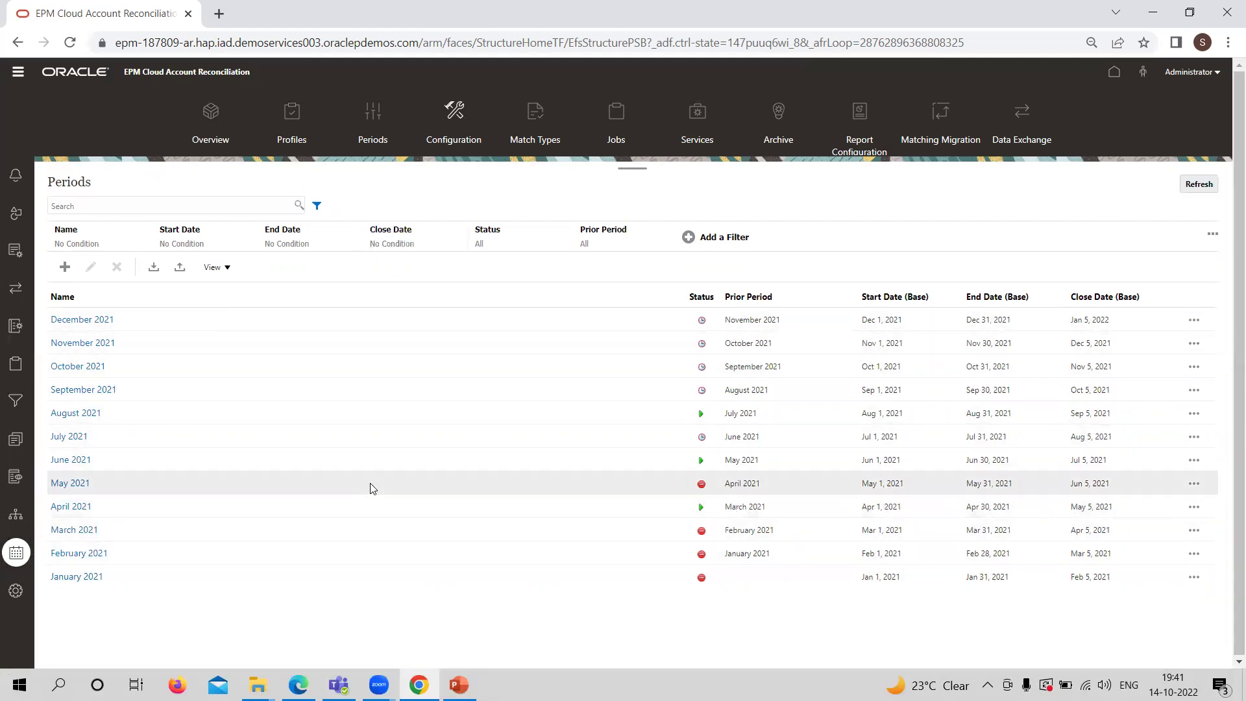
pyautogui.click(65, 267)
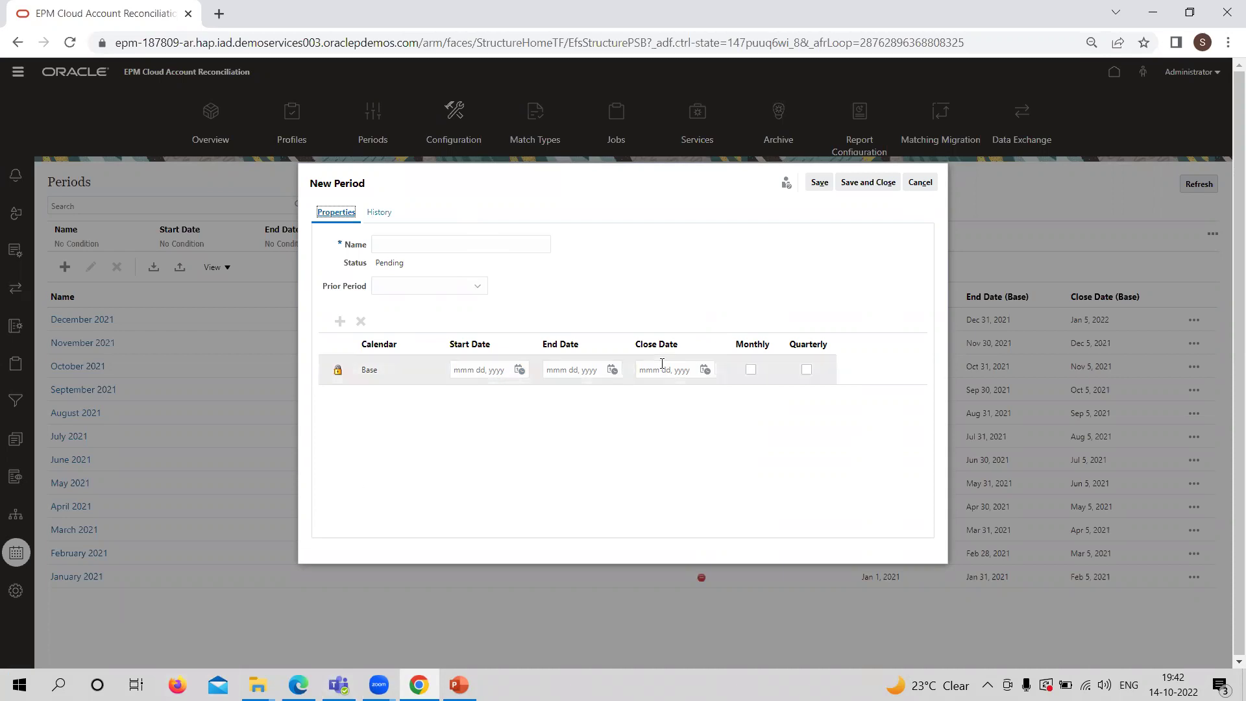
pyautogui.click(920, 181)
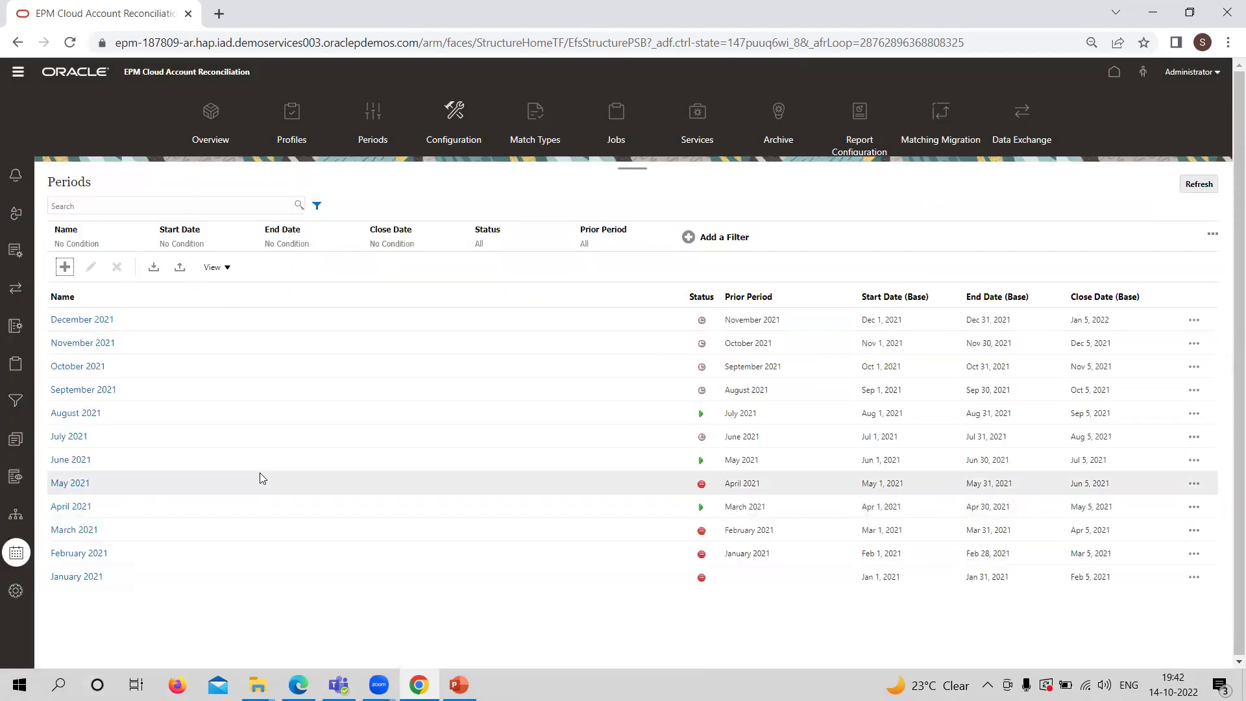
# - View the System Settings configuration page
pyautogui.click(15, 592)
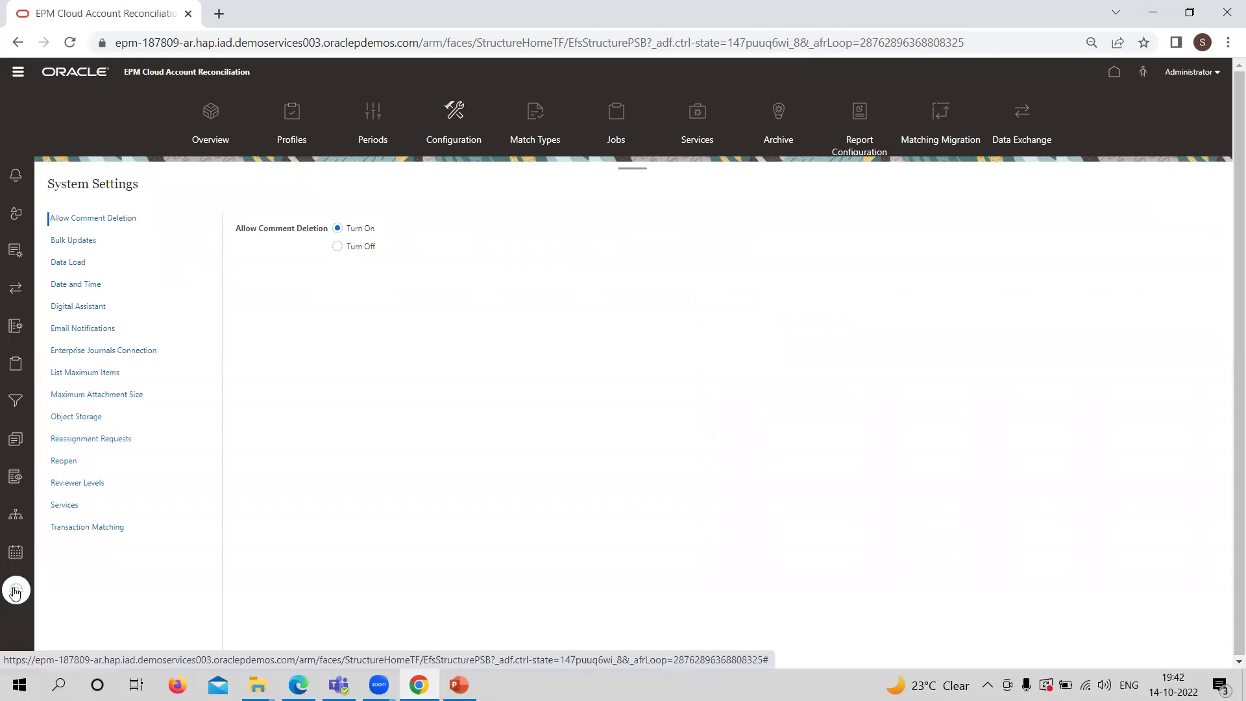